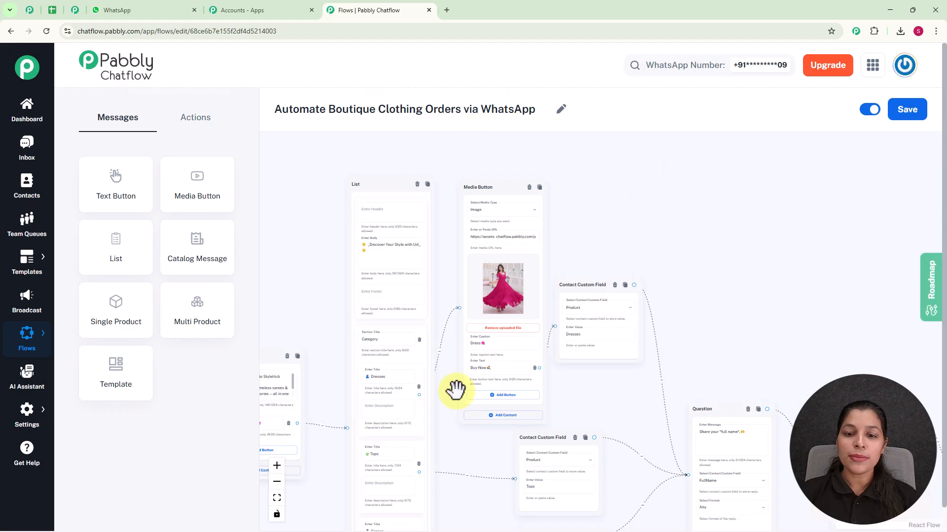
Step: Examine the boutique clothing order flow from the welcome message and product list through the question blocks to the order confirmation message
scroll(568, 227, down, 2)
drag(628, 239, 378, 215)
drag(448, 235, 650, 261)
scroll(659, 250, up, 2)
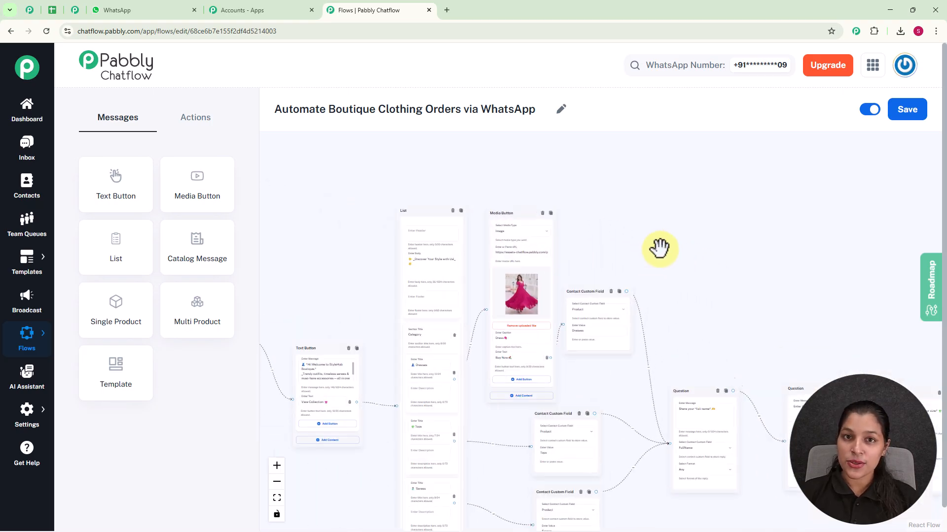
drag(655, 257, 654, 238)
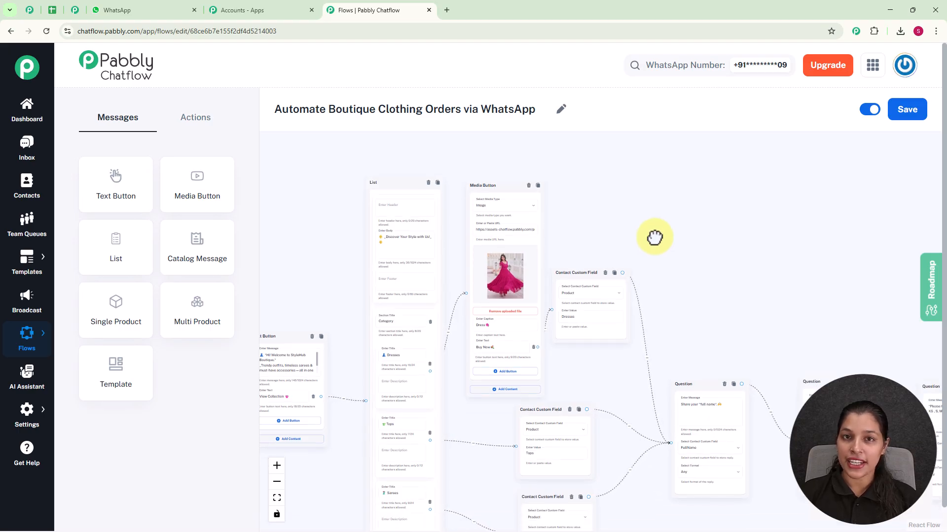
drag(705, 230, 557, 203)
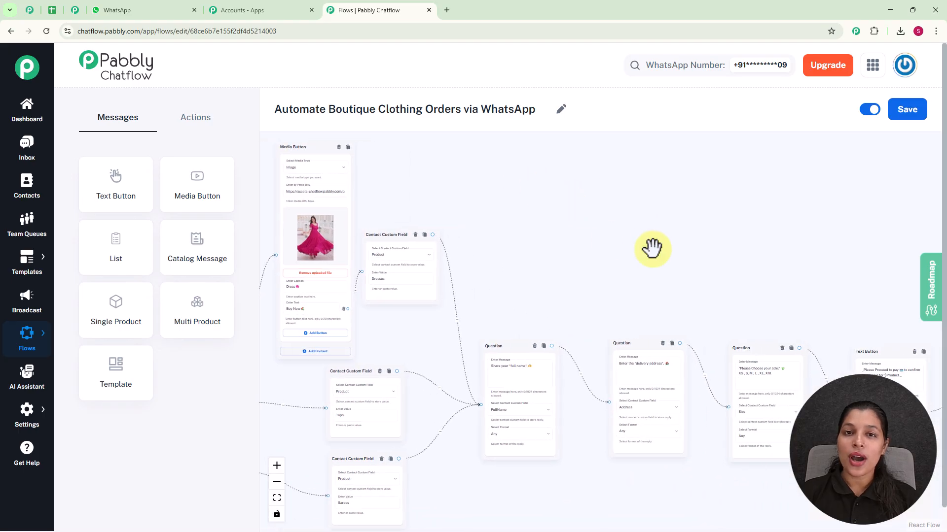
drag(651, 247, 558, 224)
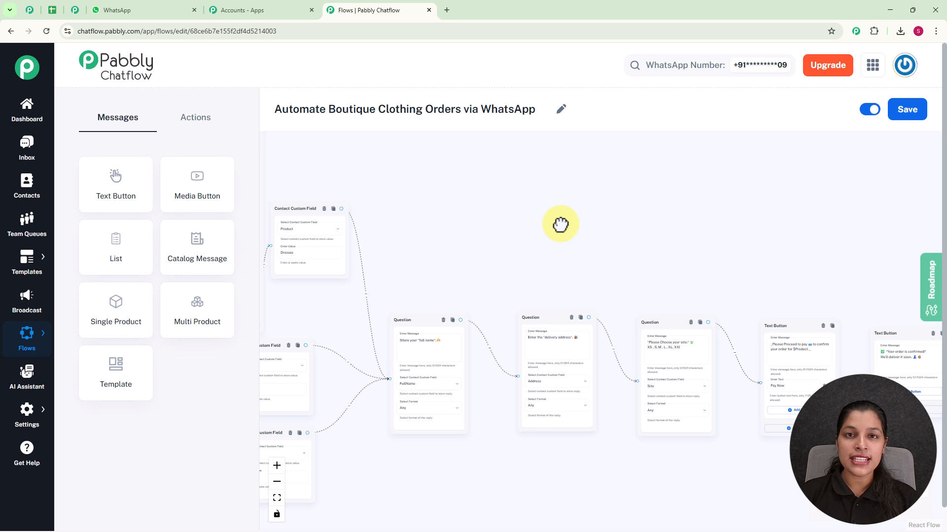
drag(561, 224, 454, 189)
scroll(472, 199, down, 2)
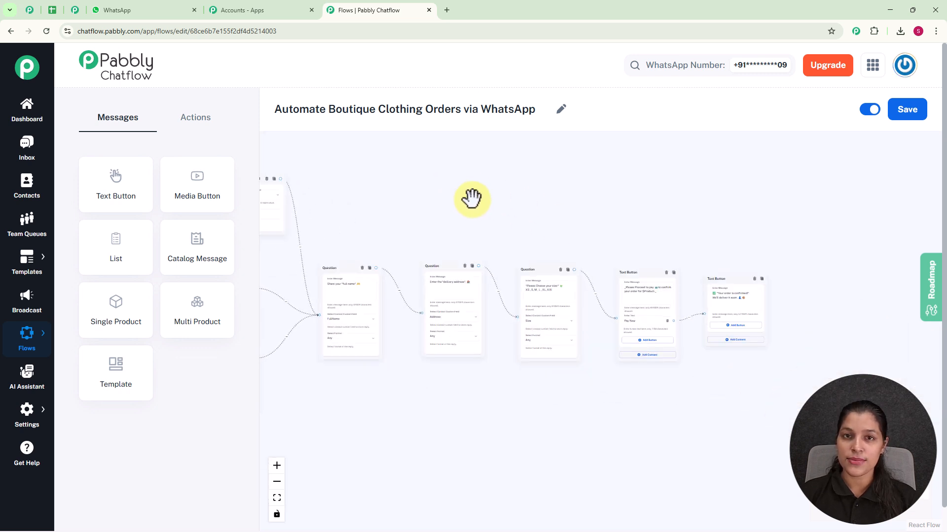
Step: Switch to WhatsApp and send the message "I need to buy a dress" in the My Test Number chat
click(138, 15)
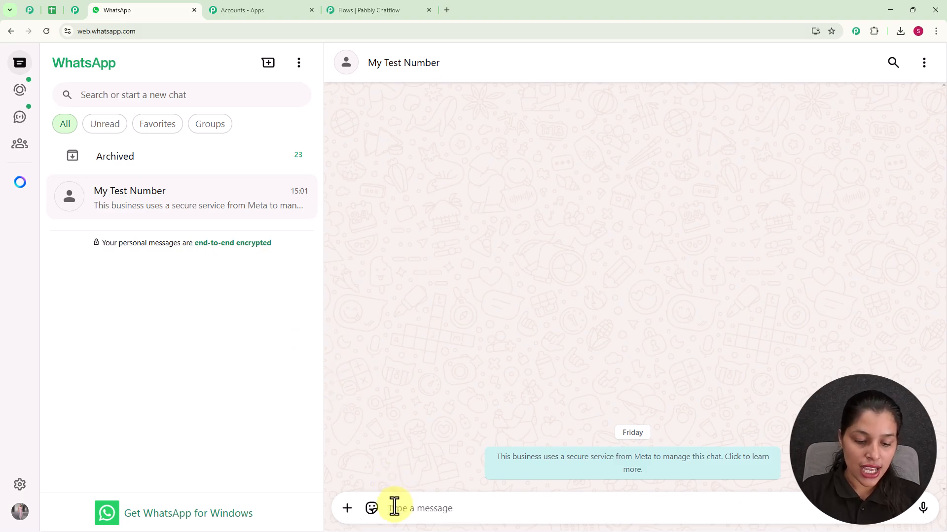
text(i)
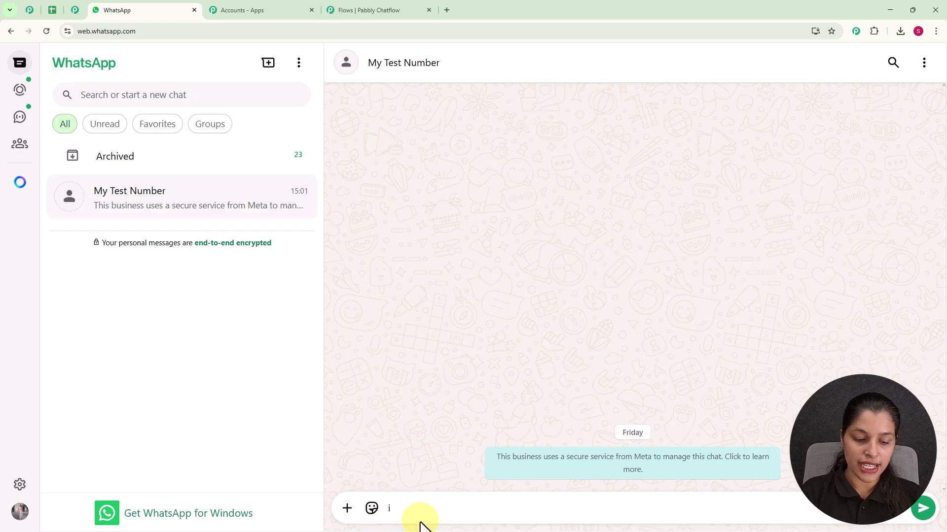
key(BackSpace)
text(I need to buy a dress)
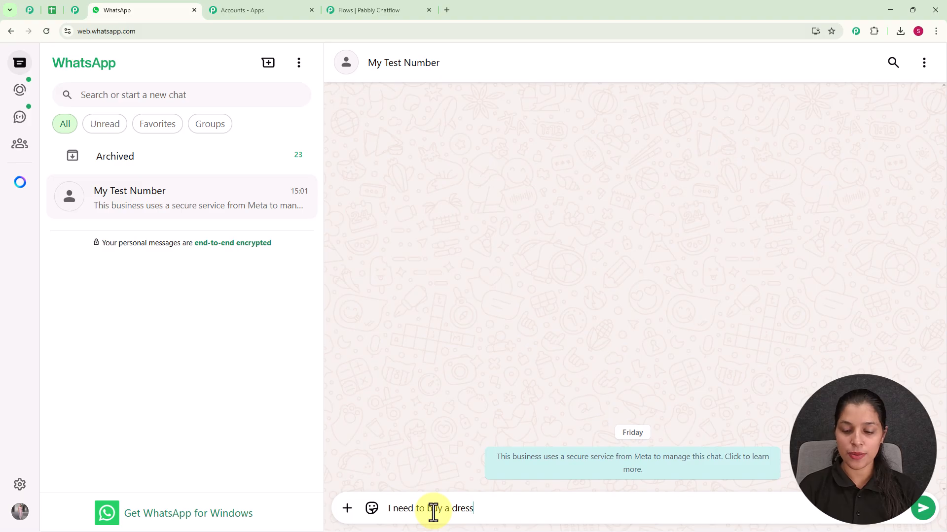
key(Return)
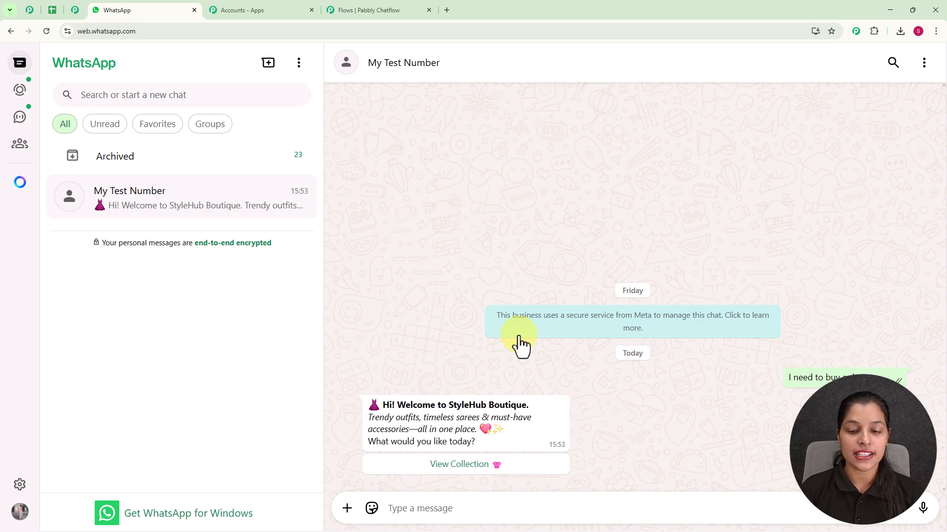
Step: View the boutique's collection, send Dresses as the choice from its list, and reply Buy Now to the dress offer
click(490, 465)
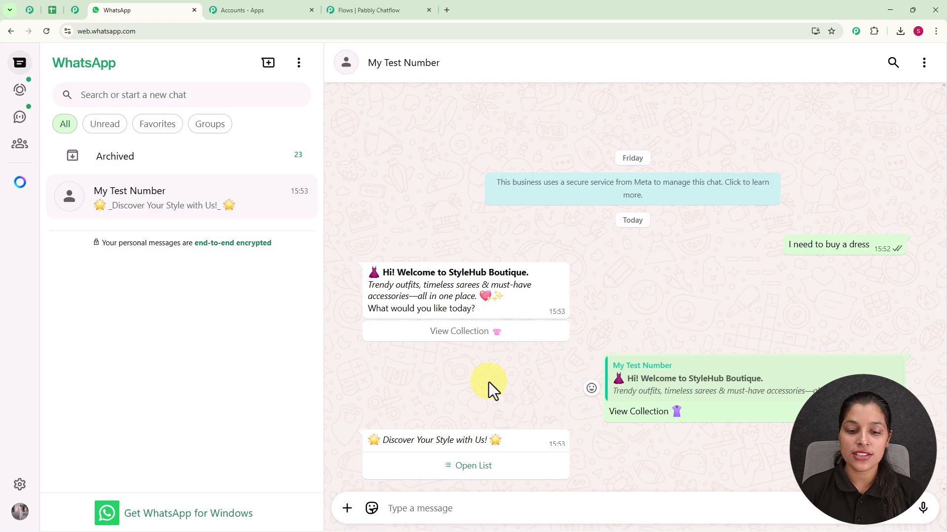
click(474, 467)
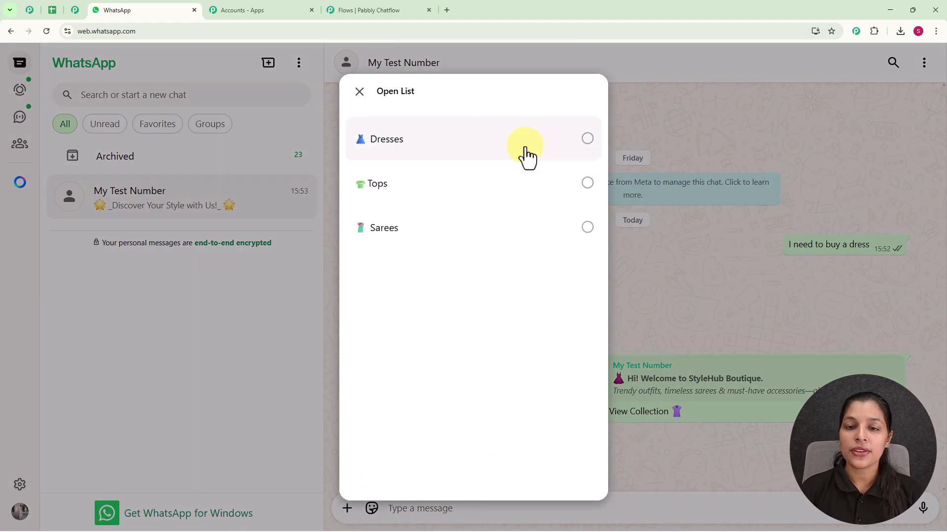
click(481, 150)
click(568, 463)
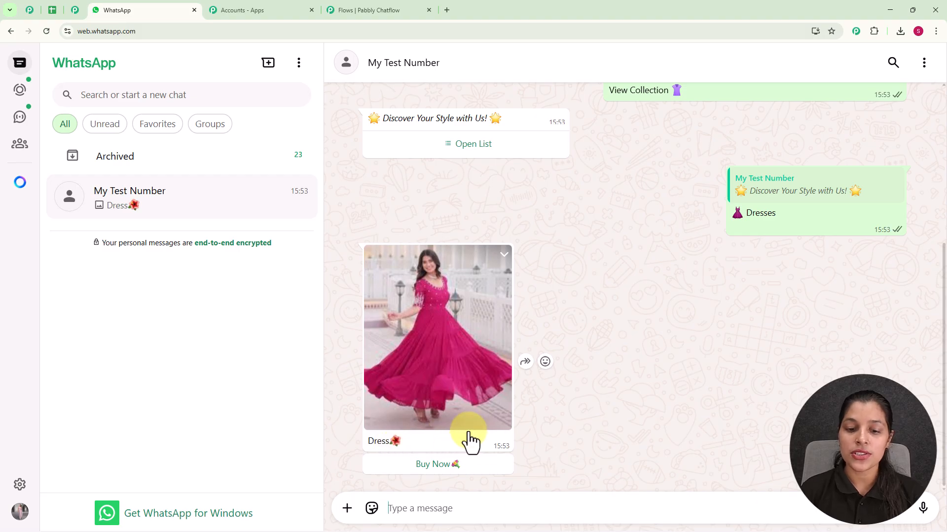
click(448, 466)
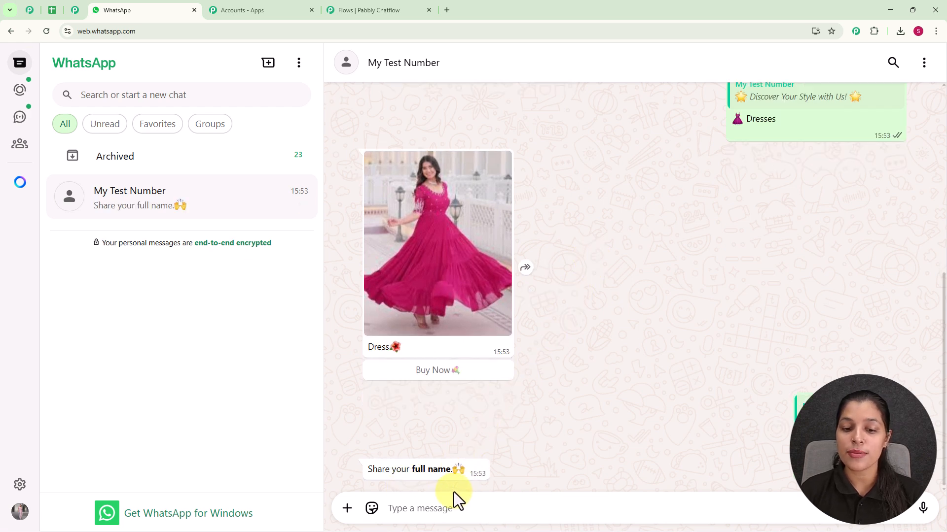
Step: Answer the chatbot's questions with the customer's full name and the delivery address
click(439, 511)
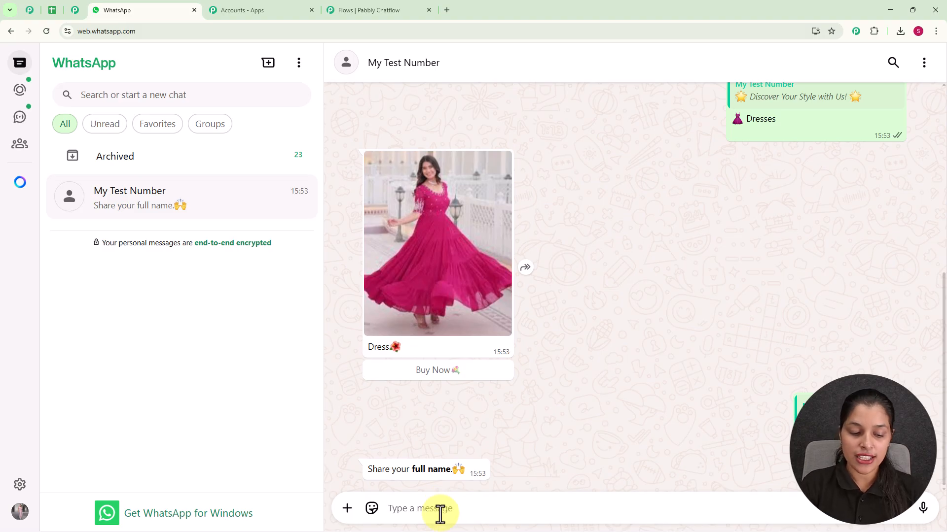
text(Testing User)
key(Return)
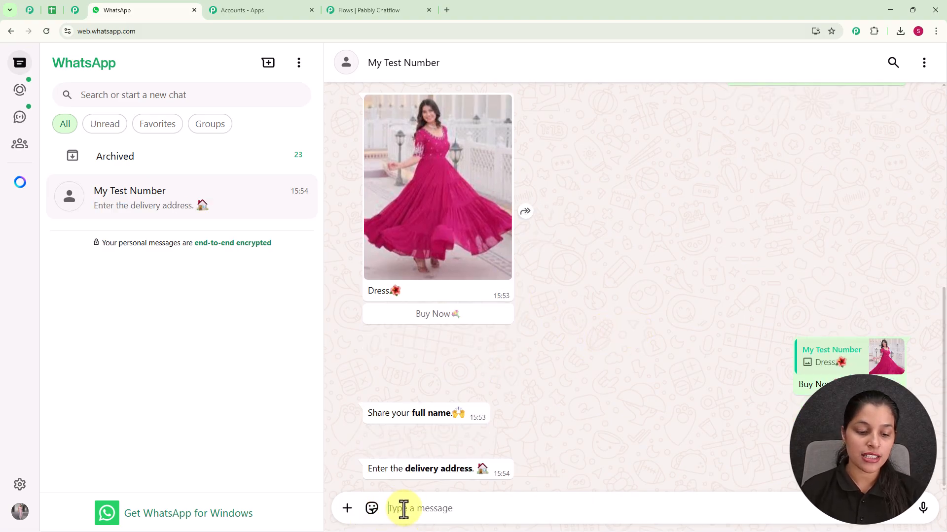
text(Bhopal)
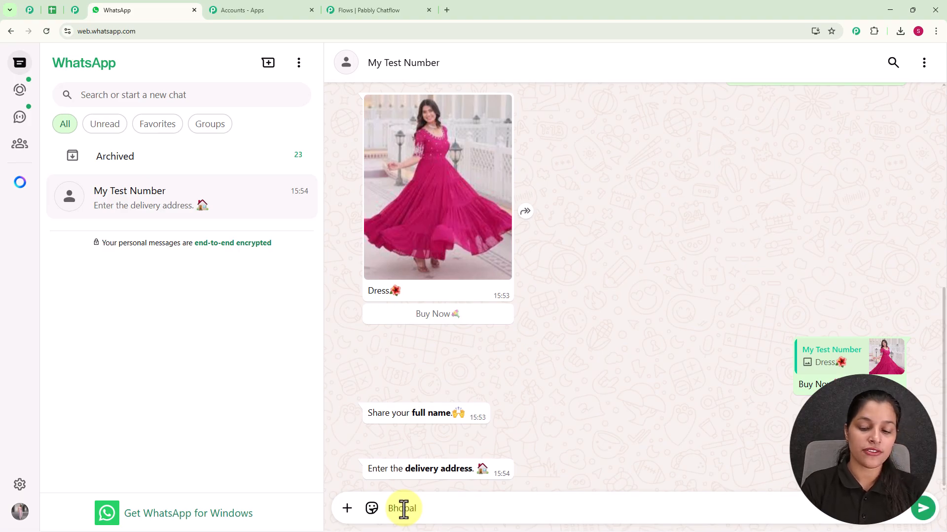
key(Return)
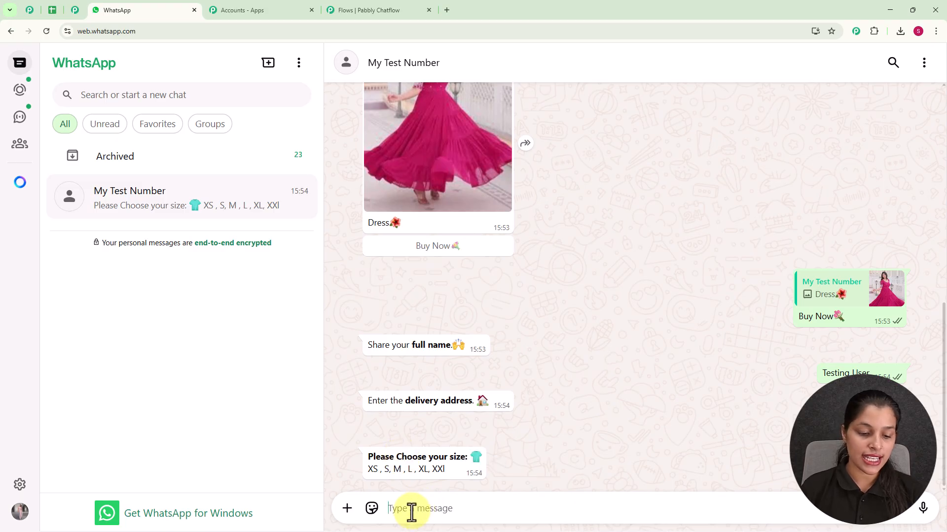
Step: Reply with size M and choose Pay Now to confirm the dress order
text(Bhopal)
key(Return)
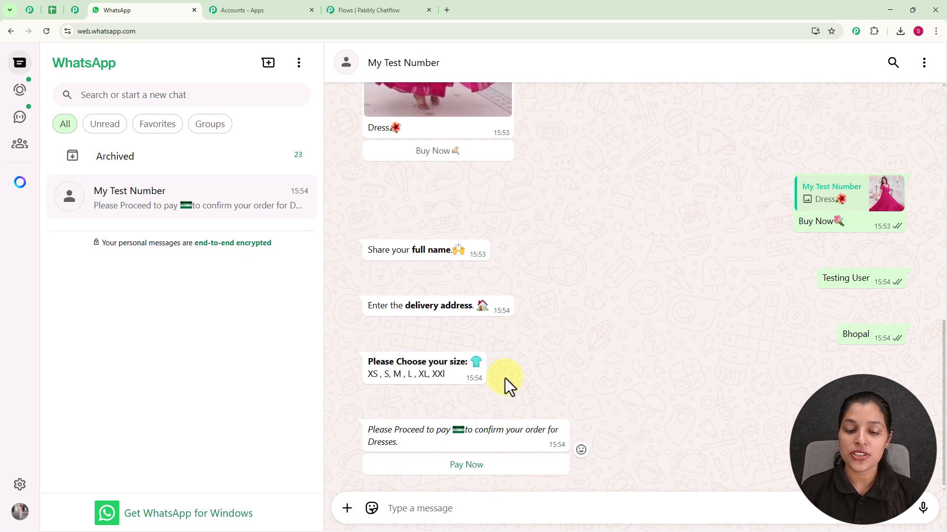
click(459, 469)
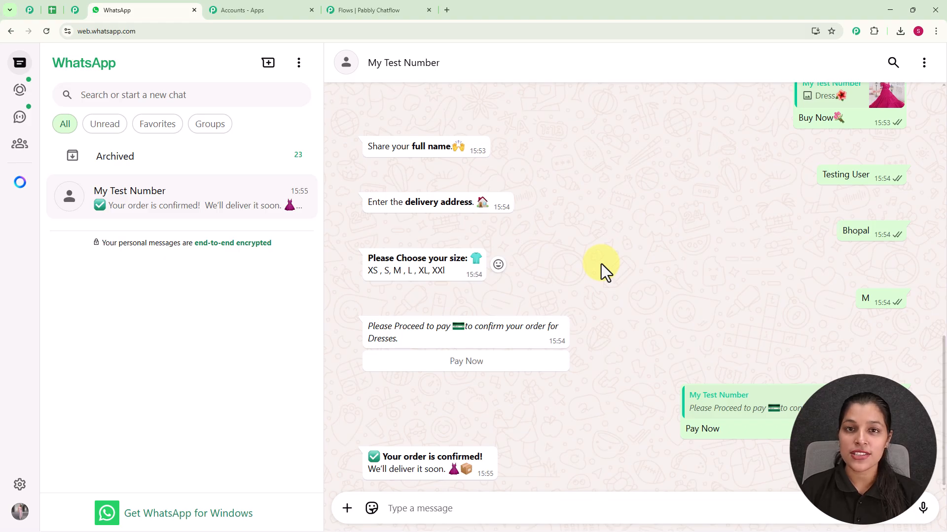
scroll(602, 265, up, 5)
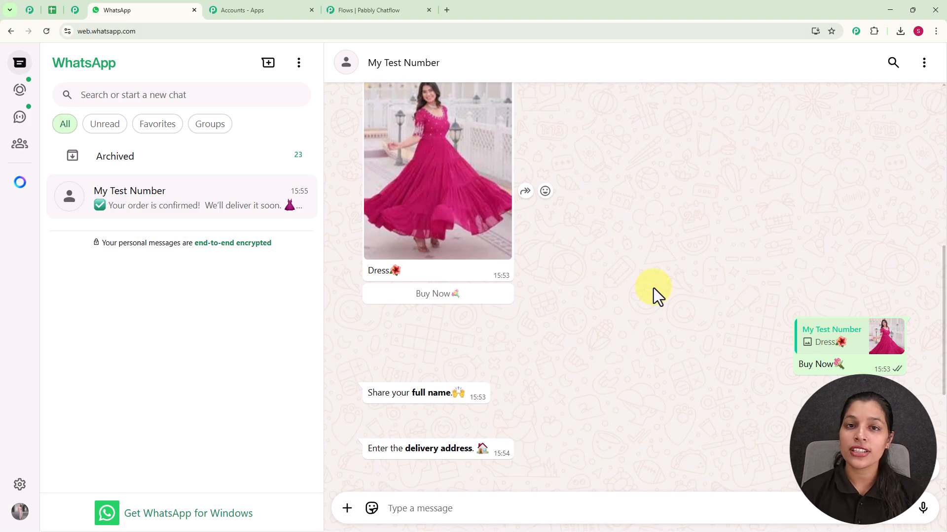
Step: Open pabbly.com/chatflow in a new browser tab
click(446, 9)
text(p)
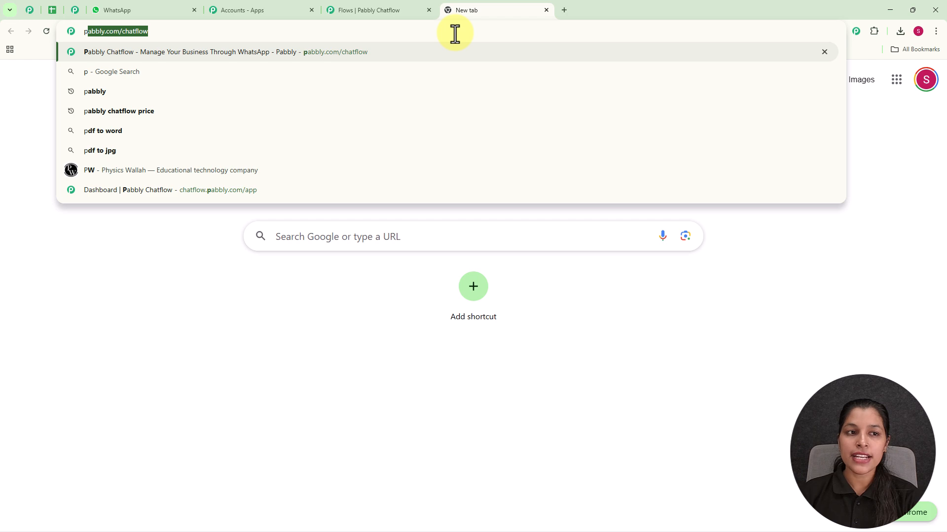
key(Right)
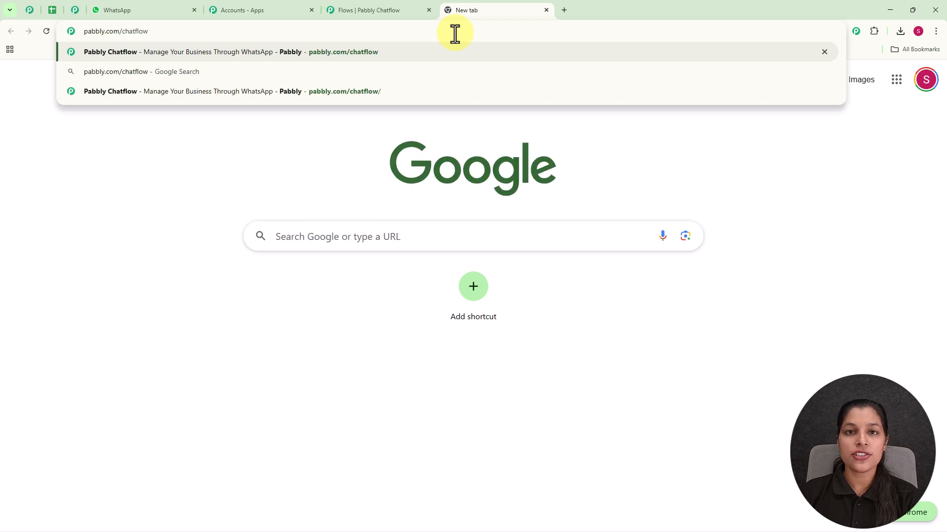
key(Return)
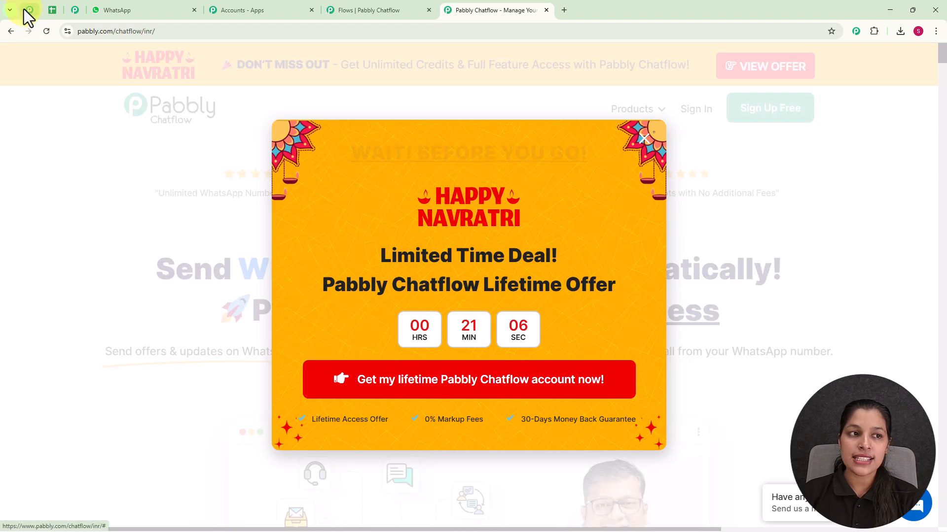
Step: Examine the Pabbly Community page, including its membership benefits, join options and members' success stories
click(24, 10)
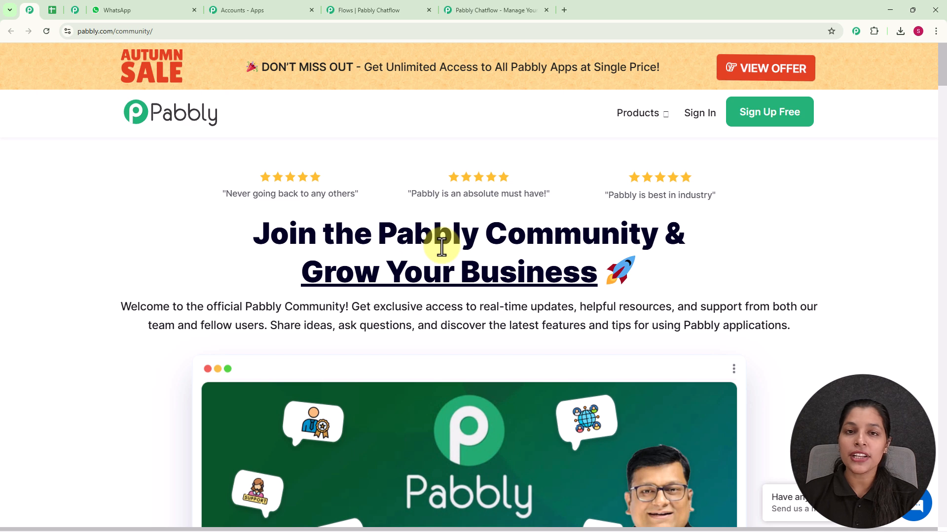
scroll(441, 245, down, 2)
scroll(442, 246, down, 2)
scroll(442, 246, down, 5)
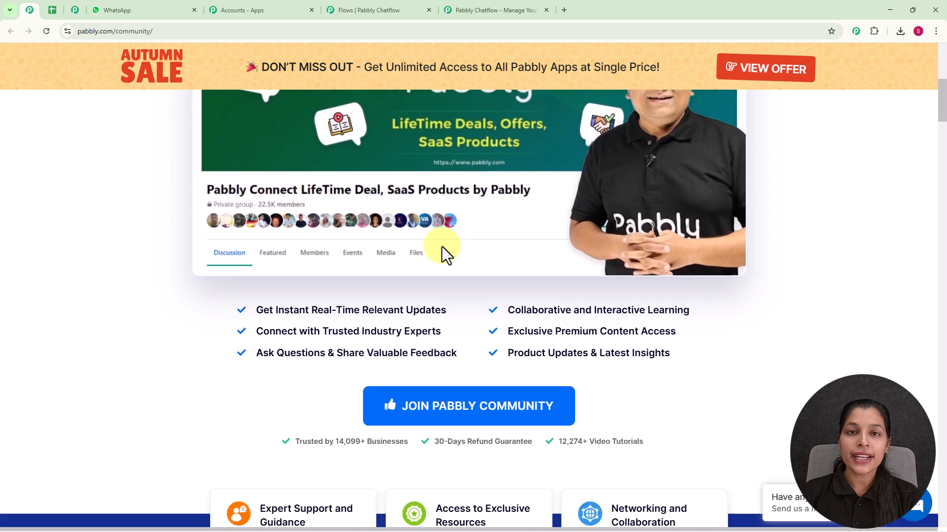
scroll(442, 247, down, 9)
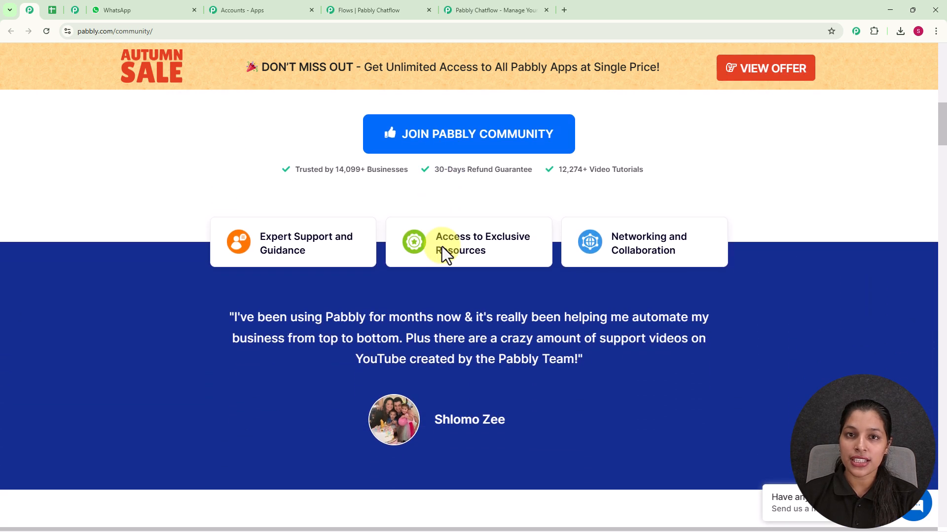
scroll(441, 245, down, 4)
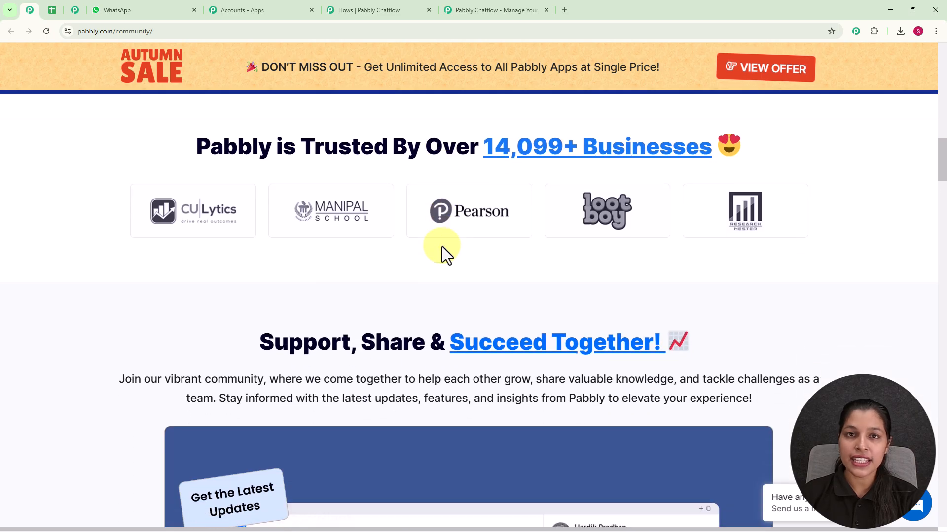
scroll(441, 247, down, 8)
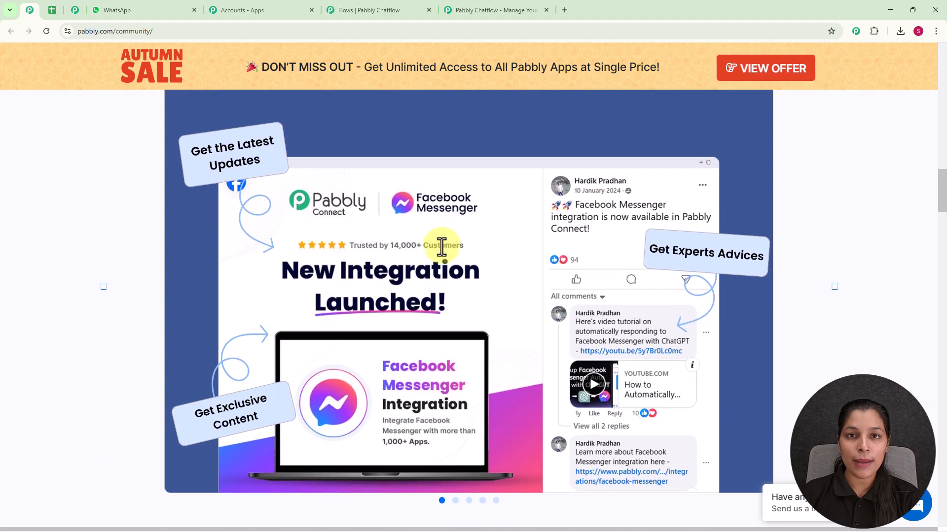
scroll(441, 246, down, 6)
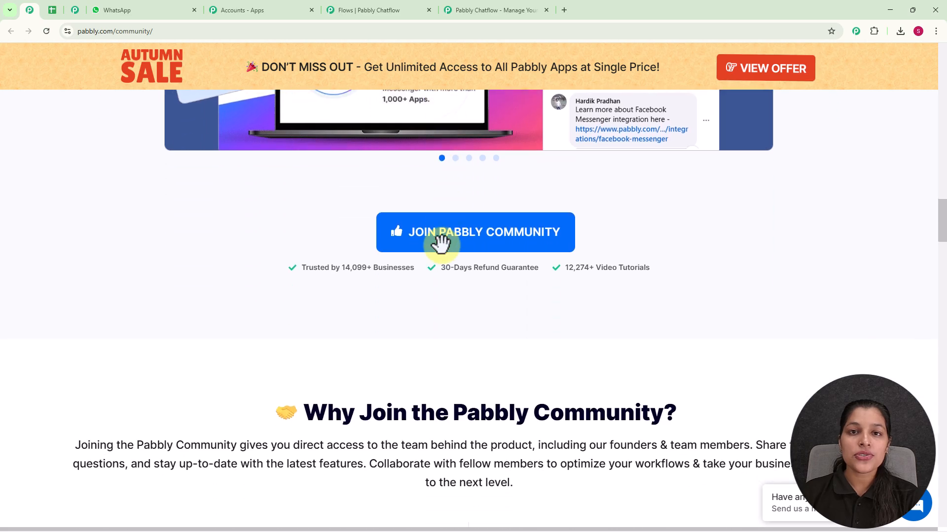
scroll(441, 243, down, 8)
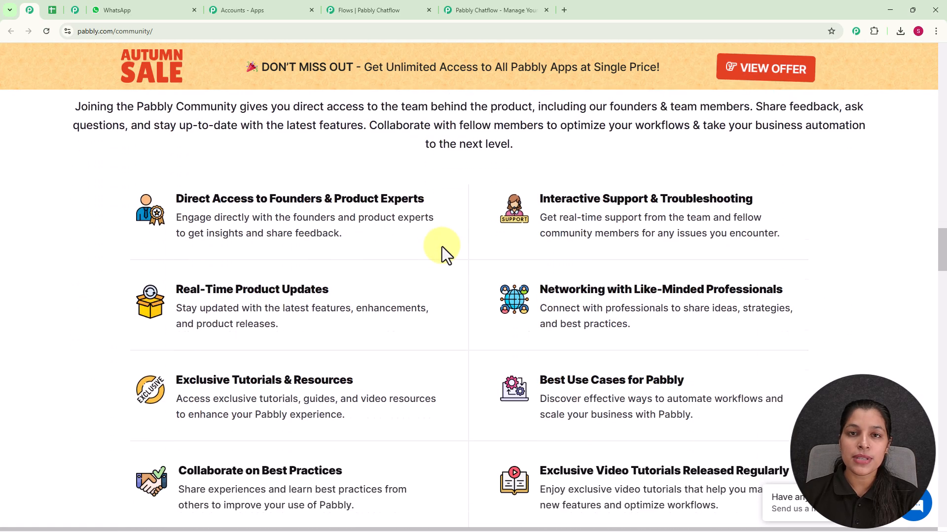
scroll(442, 246, down, 5)
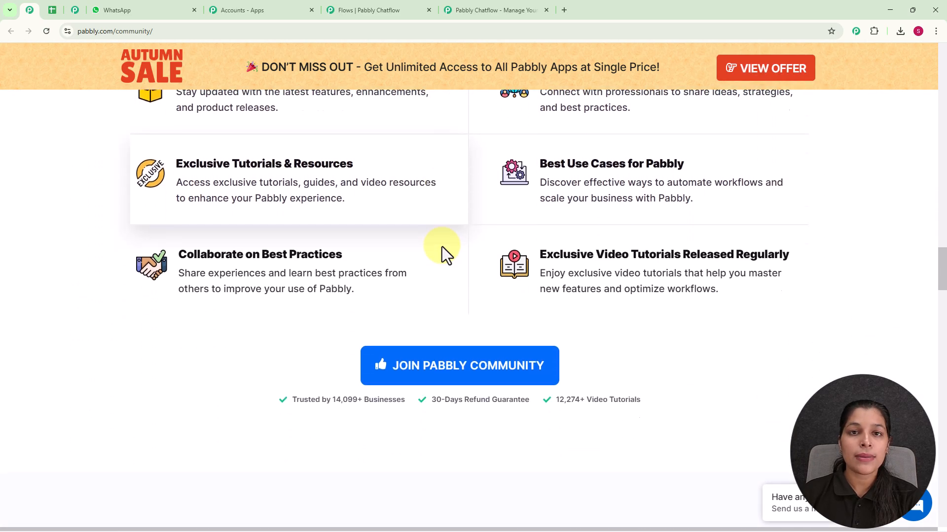
scroll(442, 246, down, 4)
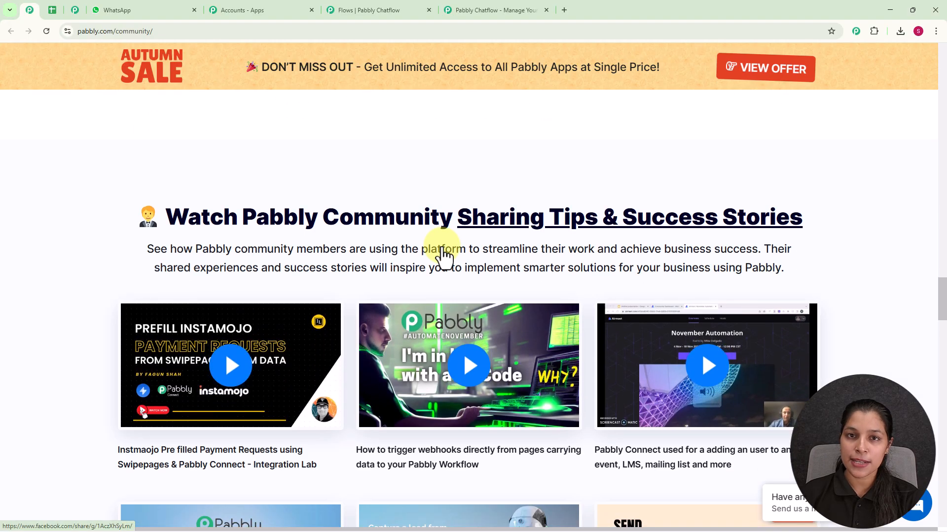
Step: Return to the Pabbly Chatflow website, dismiss the lifetime offer pop-up, and sign in to reach the All Pabbly Apps page
click(480, 15)
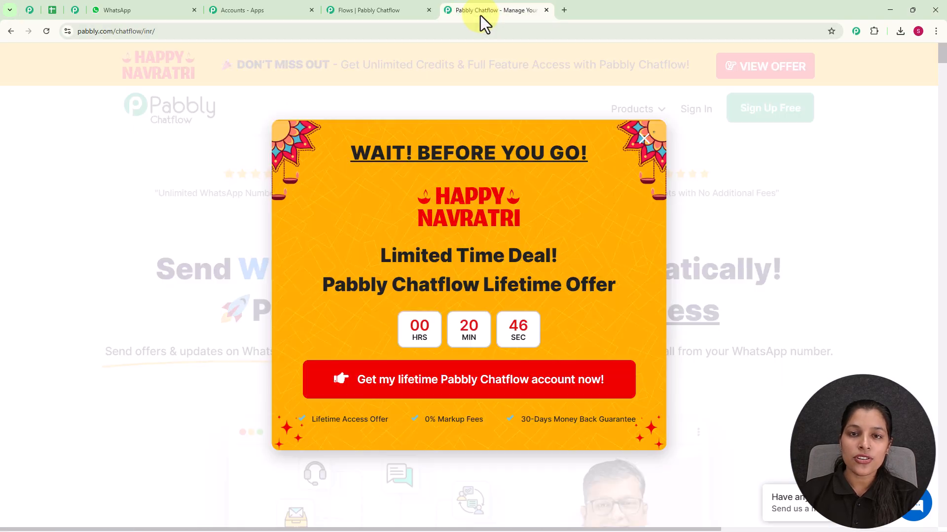
click(643, 139)
click(692, 112)
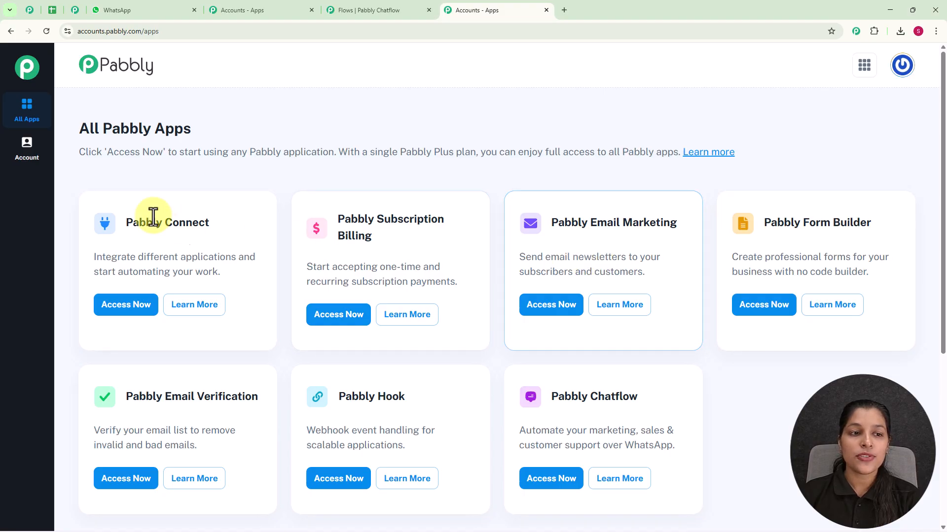
drag(75, 135, 259, 144)
click(259, 143)
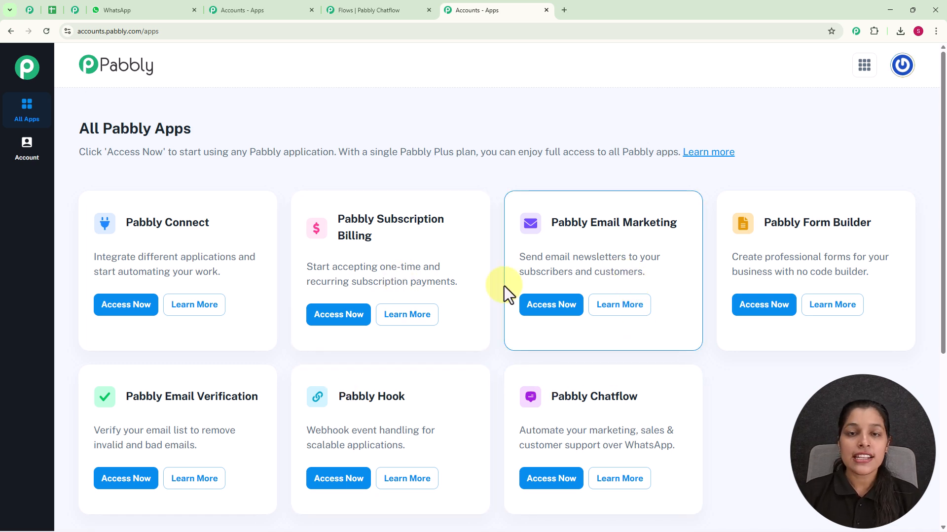
Step: Access Pabbly Chatflow and review the WhatsApp numbers on its dashboard and the options for adding another number
scroll(504, 286, down, 2)
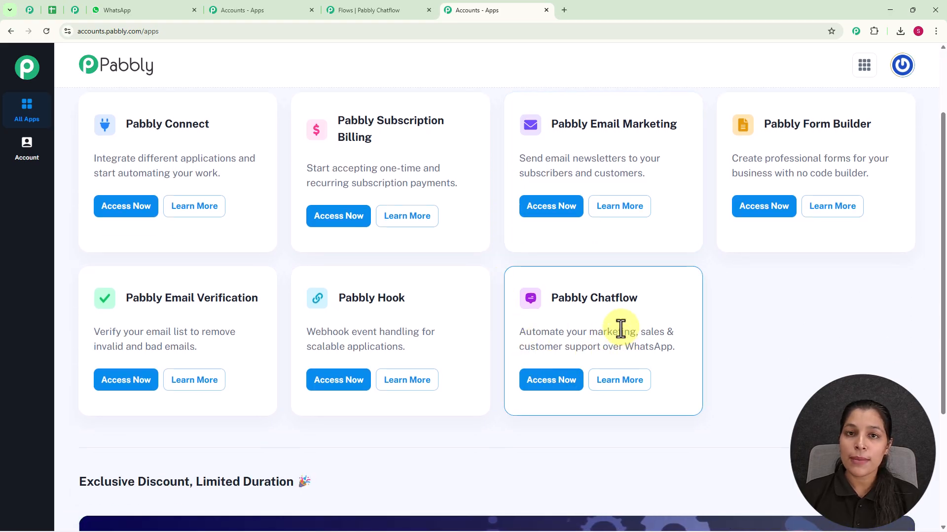
click(534, 380)
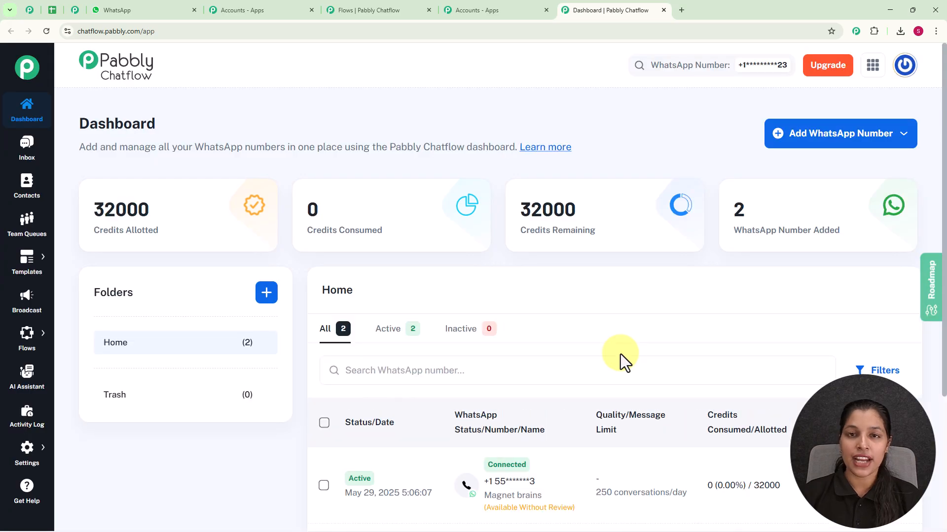
scroll(545, 338, down, 4)
mouse_move(532, 298)
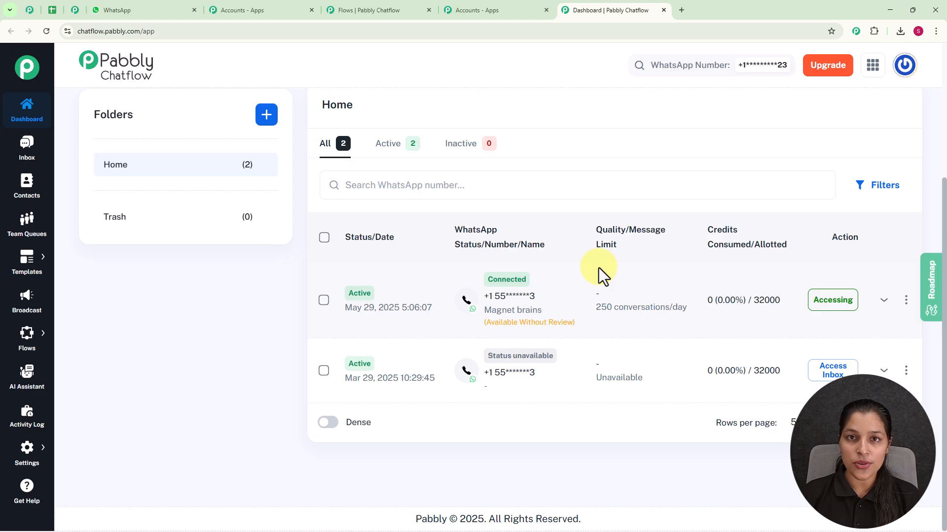
scroll(598, 268, up, 4)
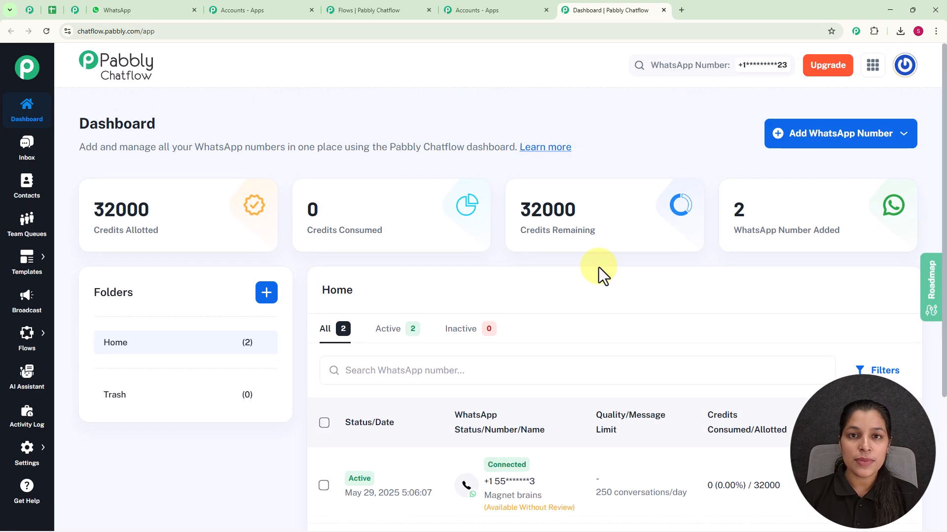
click(806, 144)
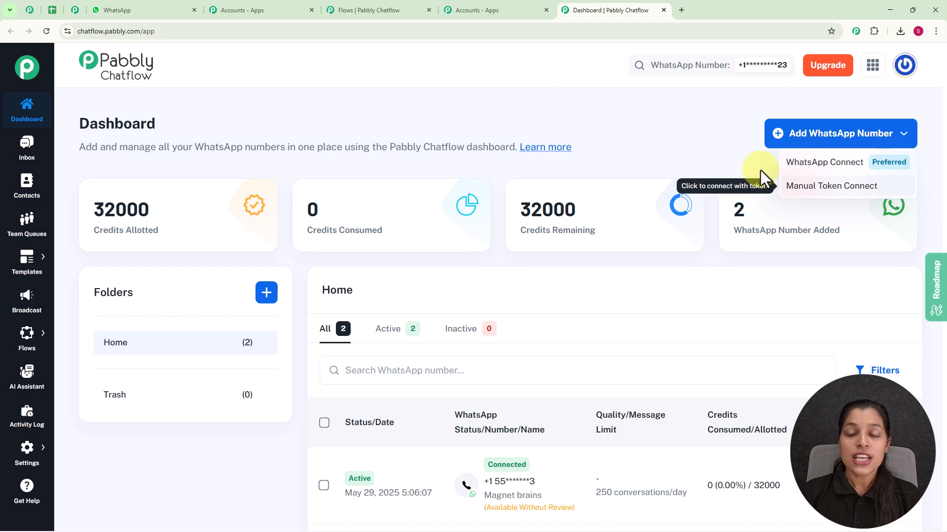
click(716, 144)
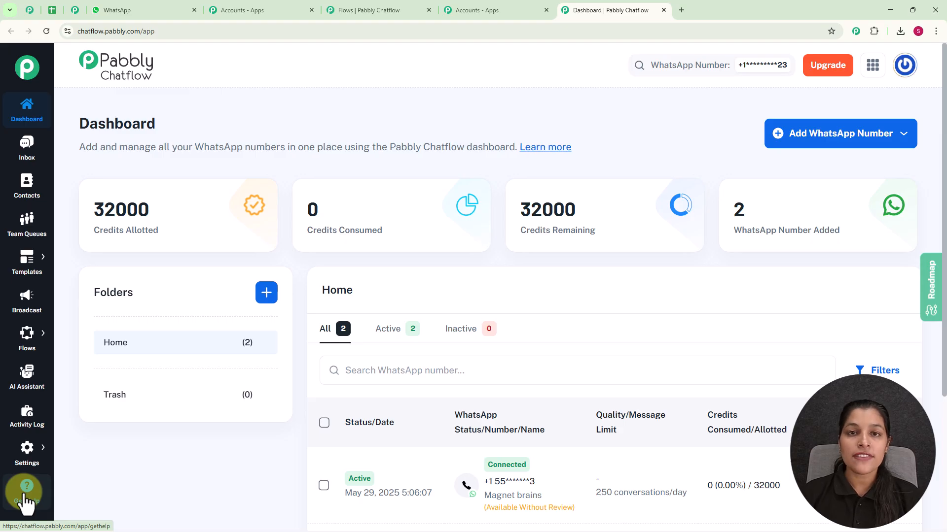
Step: Open the Flow Builder, look over the existing flows, and add a new flow
mouse_move(33, 348)
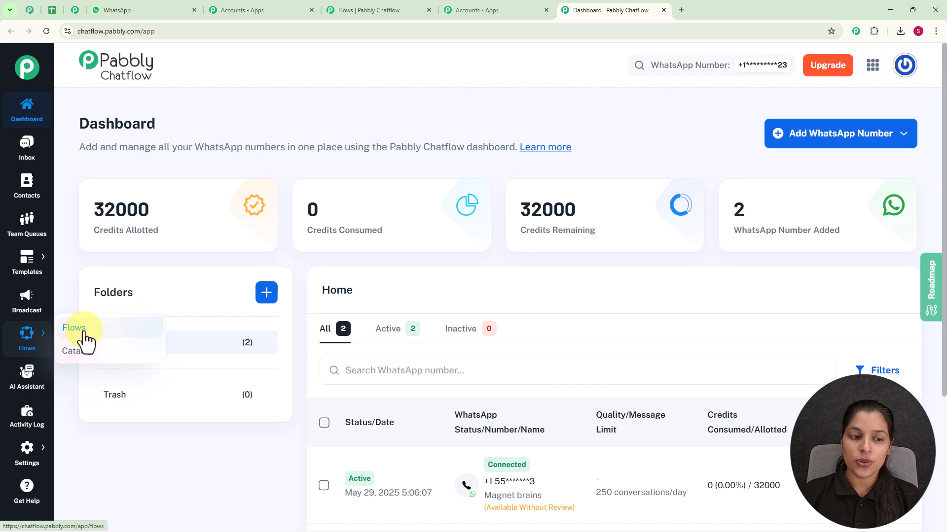
click(84, 337)
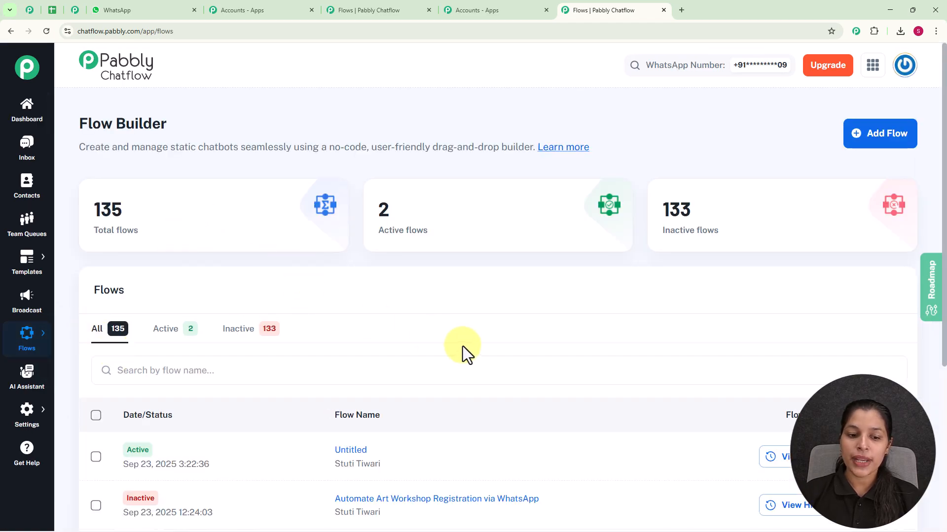
scroll(458, 345, down, 5)
scroll(454, 390, up, 5)
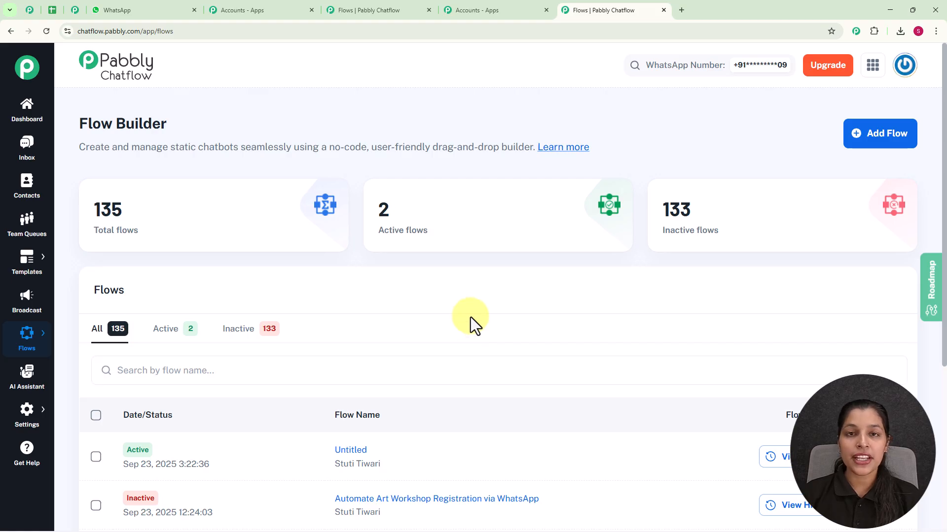
click(888, 134)
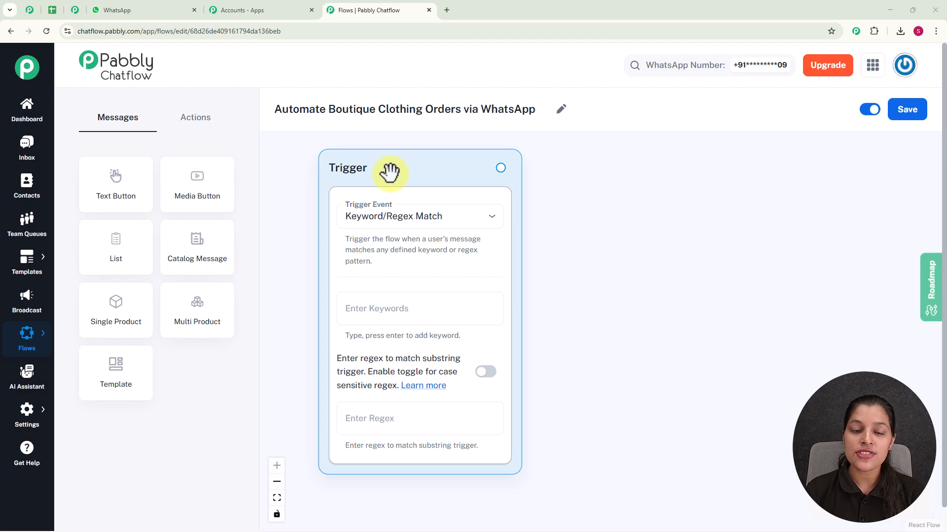
Step: Keep Keyword/Regex Match as the trigger event and add the keywords Order and Dresses
click(449, 218)
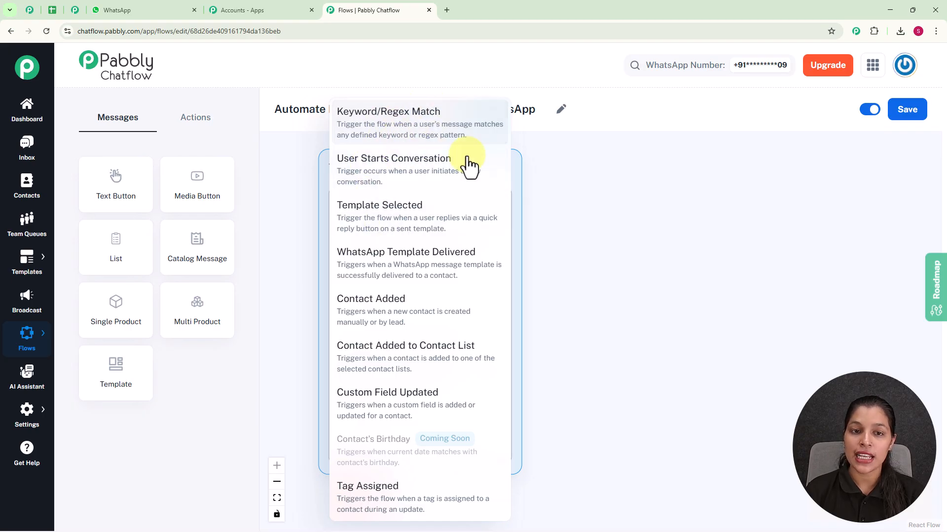
click(690, 209)
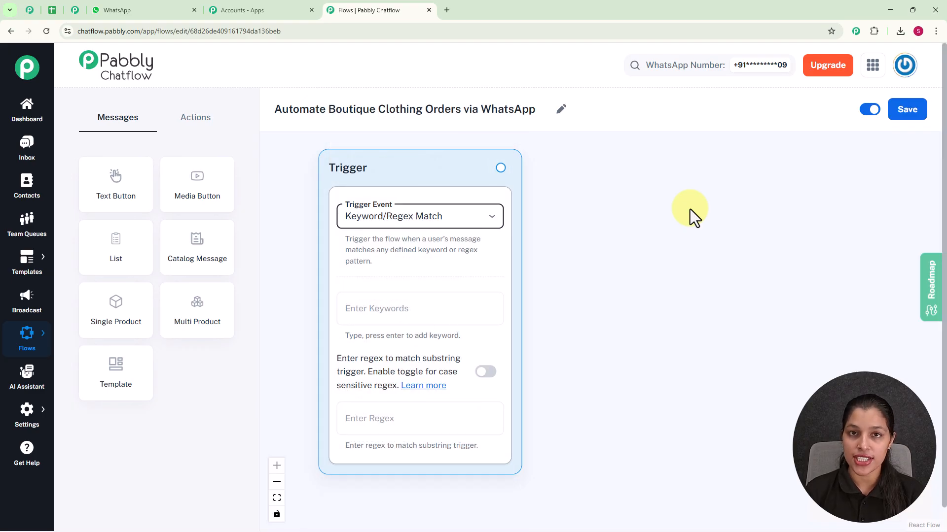
click(432, 310)
text(Order)
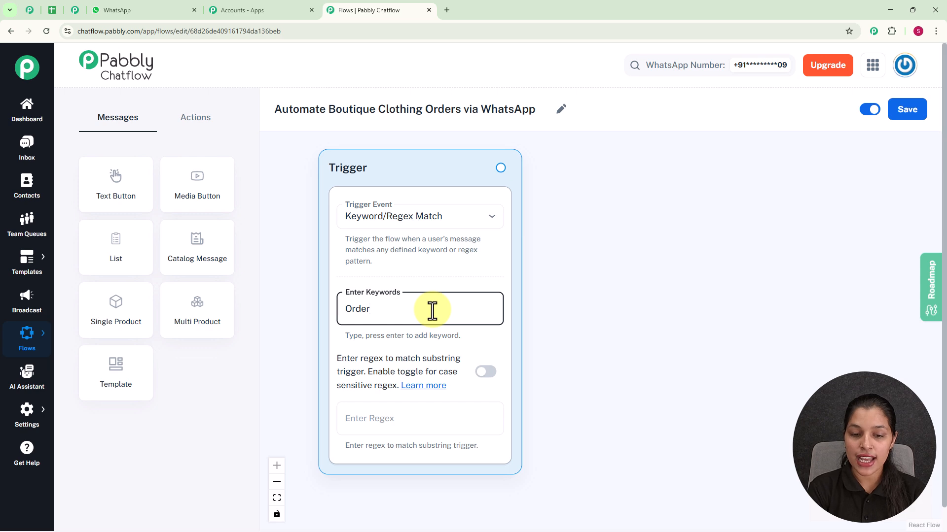
key(Return)
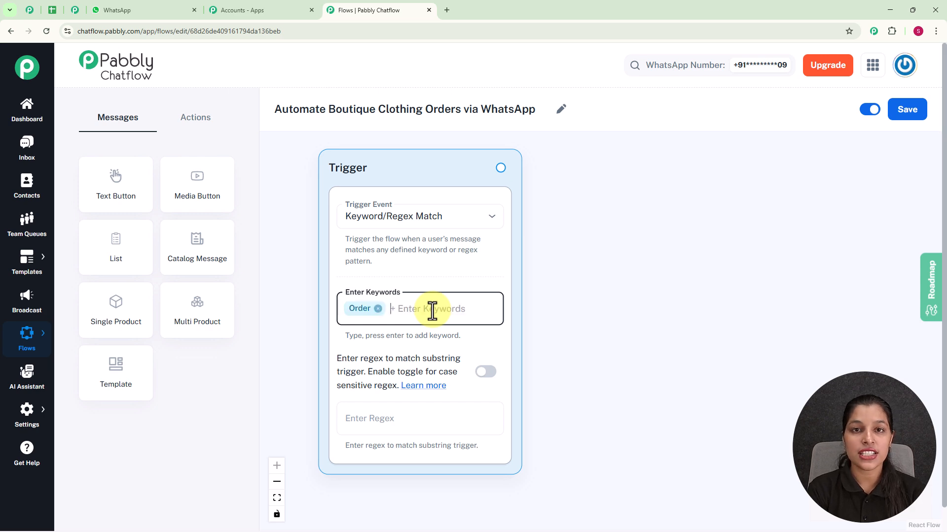
text(Dresses)
key(Return)
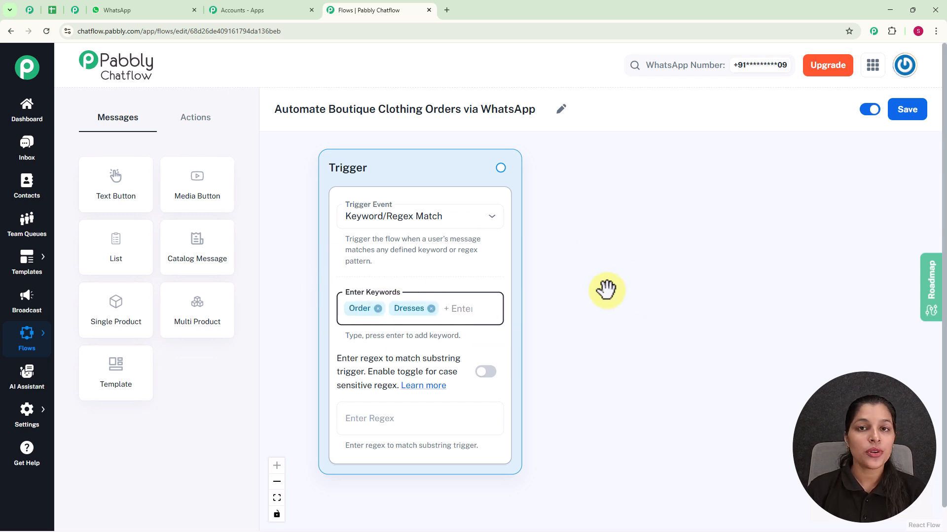
Step: Enter the regex [\s\S]+ in the trigger and clear it again
click(392, 417)
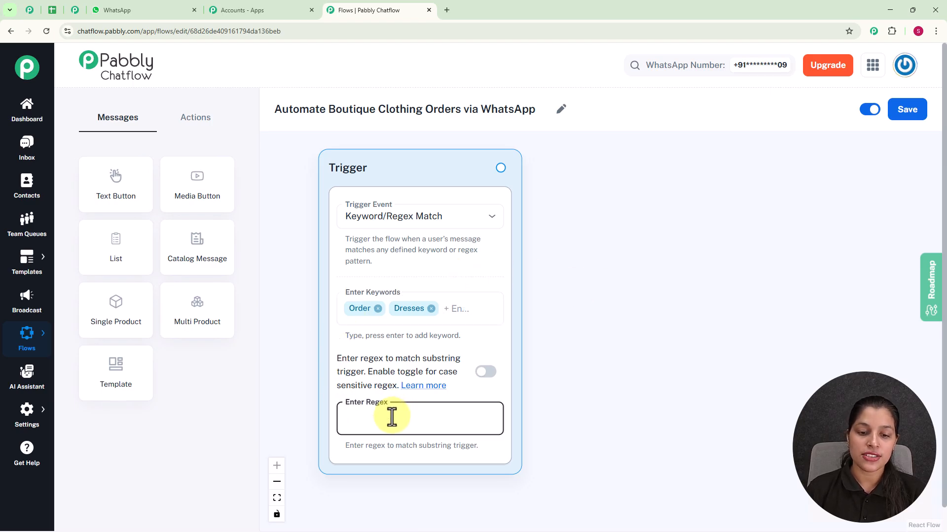
text(()
text(\s)
text(\)
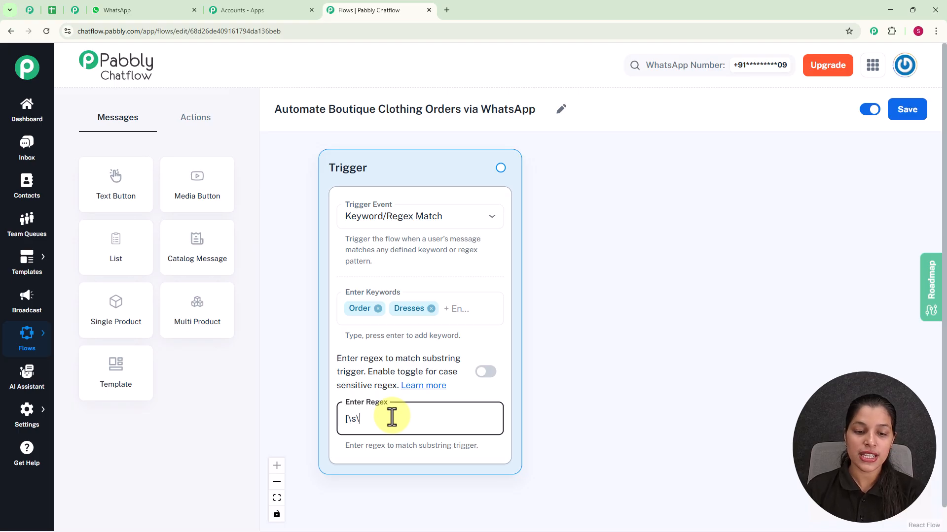
text(S]+)
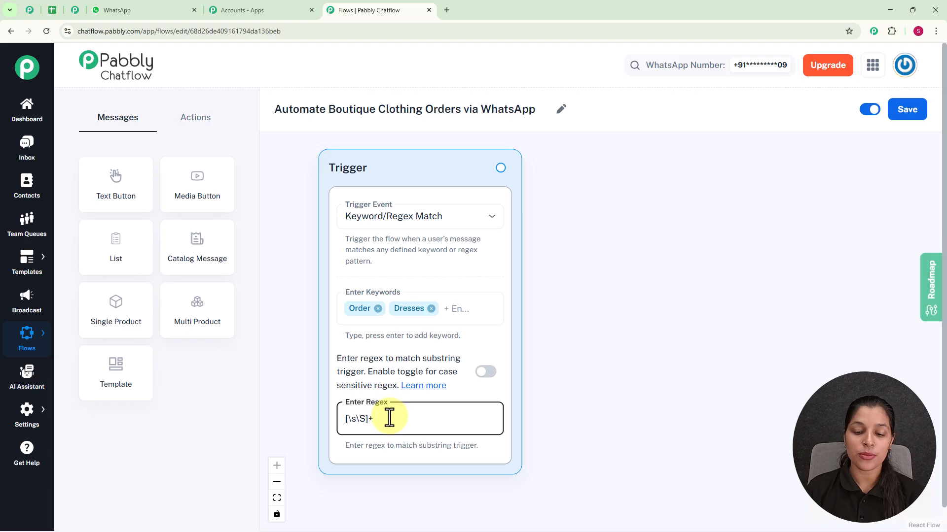
key(BackSpace)
key(BackSpace)
key(BackSpace)
key(BackSpace)
key(BackSpace)
key(BackSpace)
key(BackSpace)
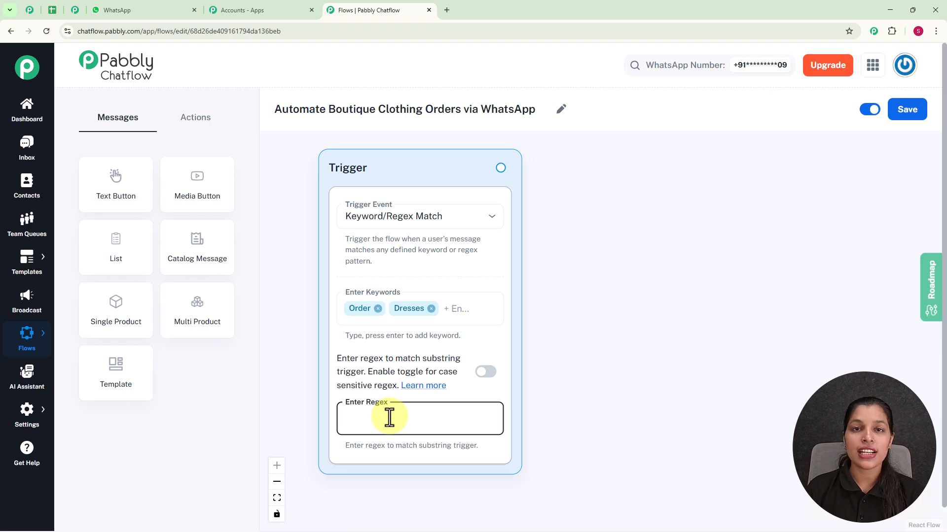
Step: Connect a Text Button message to the trigger and place it beside the Trigger node
drag(501, 168, 609, 269)
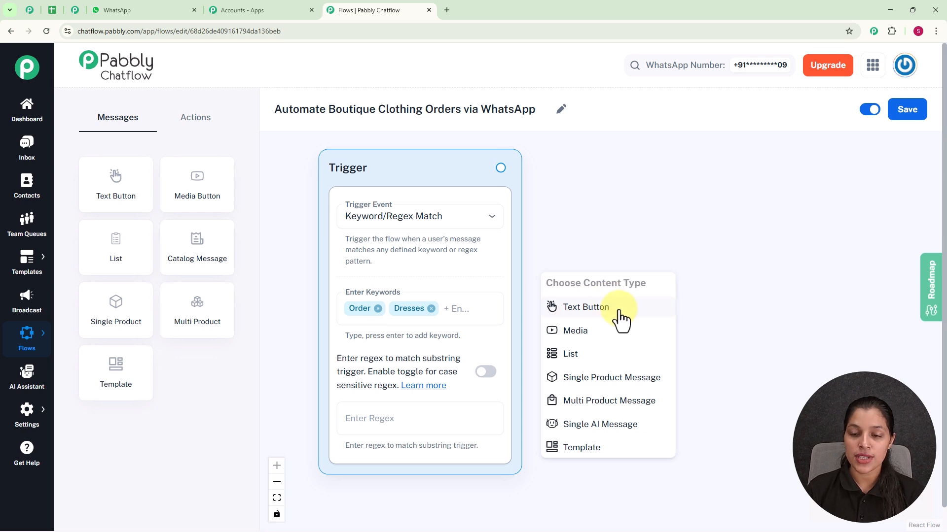
click(619, 312)
drag(624, 289, 630, 194)
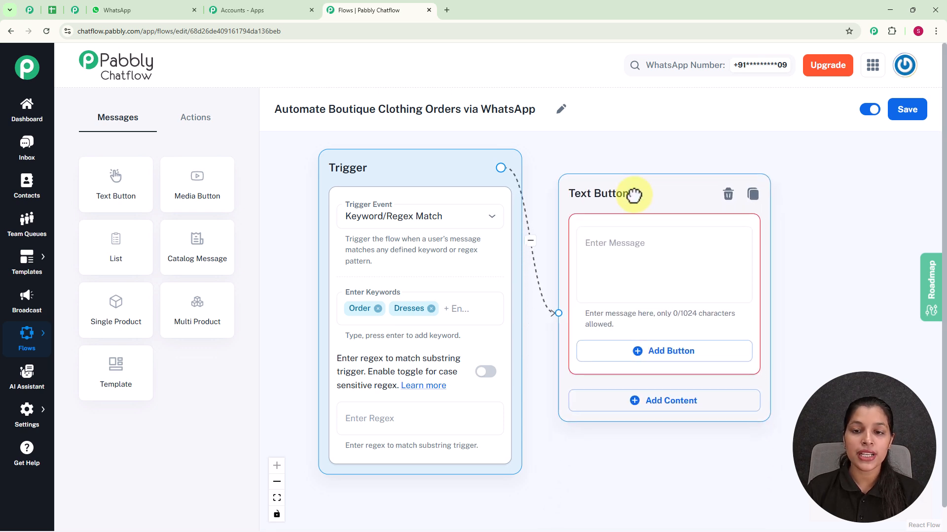
Step: Enter "👗 Hi! Welcome to StyleHub Boutique. Trendy outfits, timeless sarees & must-have accessories—all in one place. 💖✨ What would you like today?" as the message
click(630, 258)
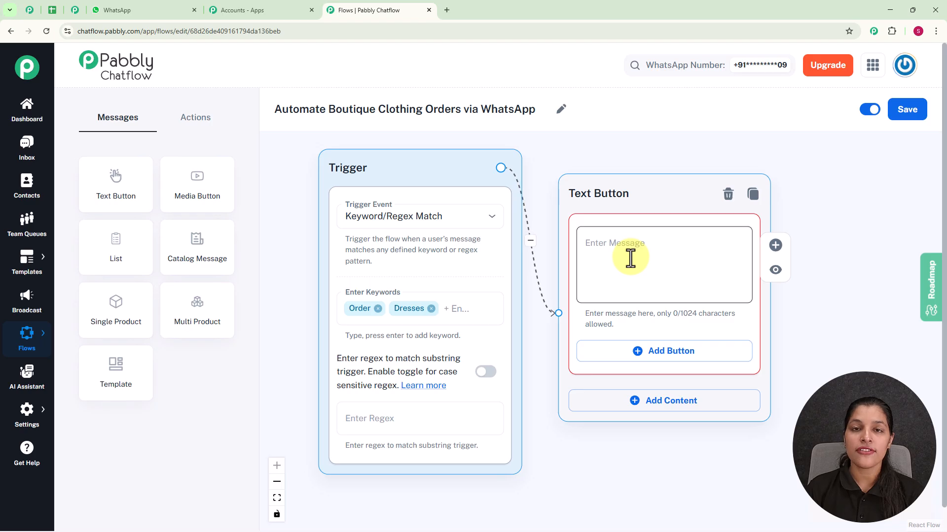
key(ctrl+v)
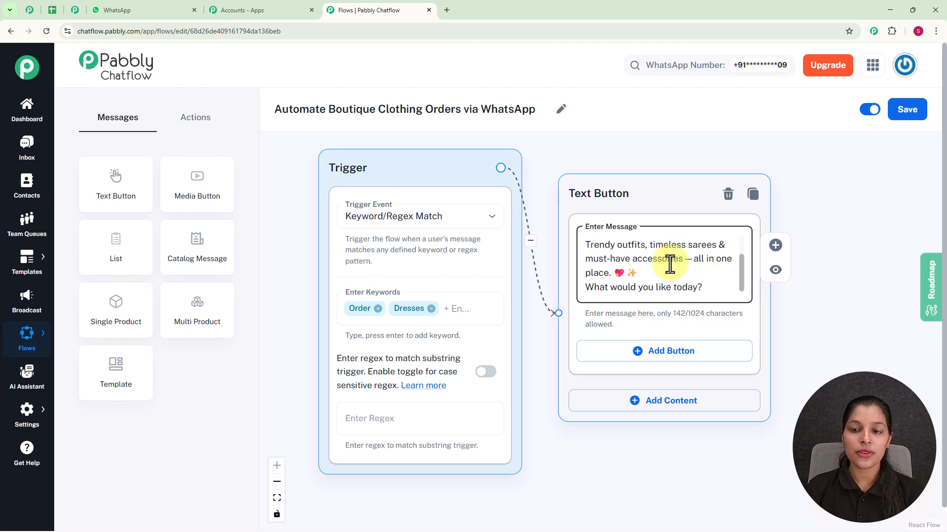
drag(741, 267, 741, 253)
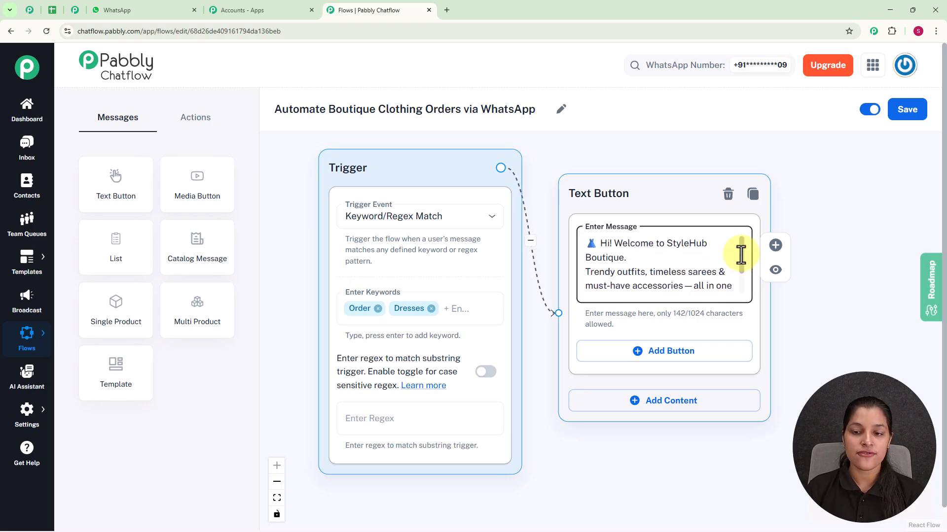
Step: Add a button labelled "View Collection 👚" to the welcome message
scroll(741, 255, down, 2)
drag(843, 317, 730, 317)
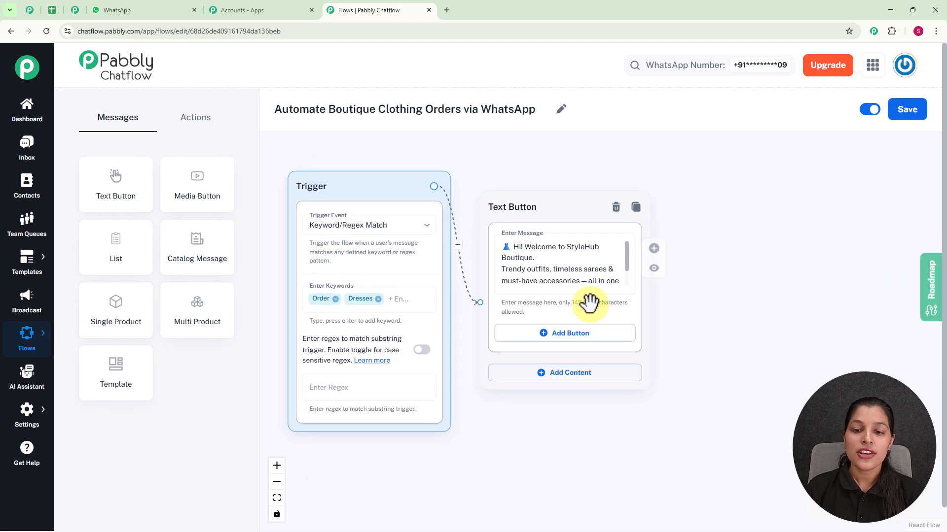
click(562, 335)
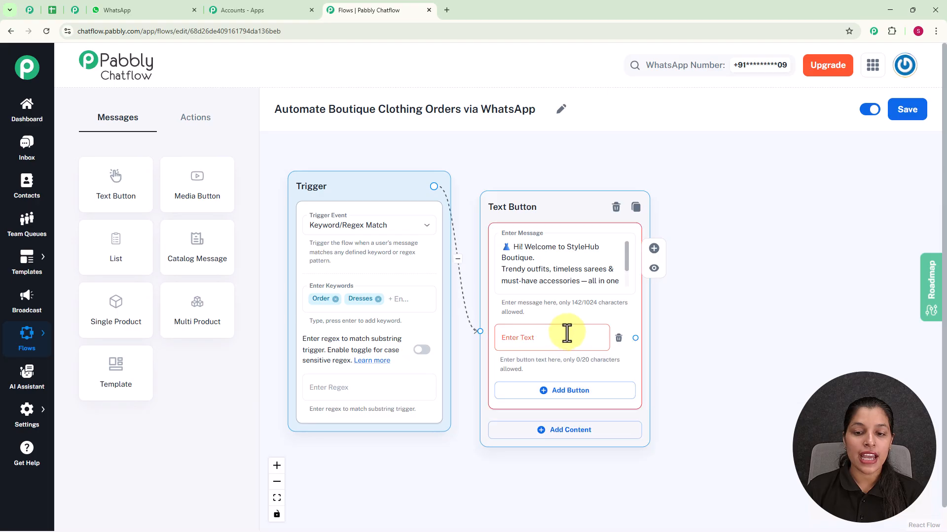
click(535, 335)
text(View Collection 👚)
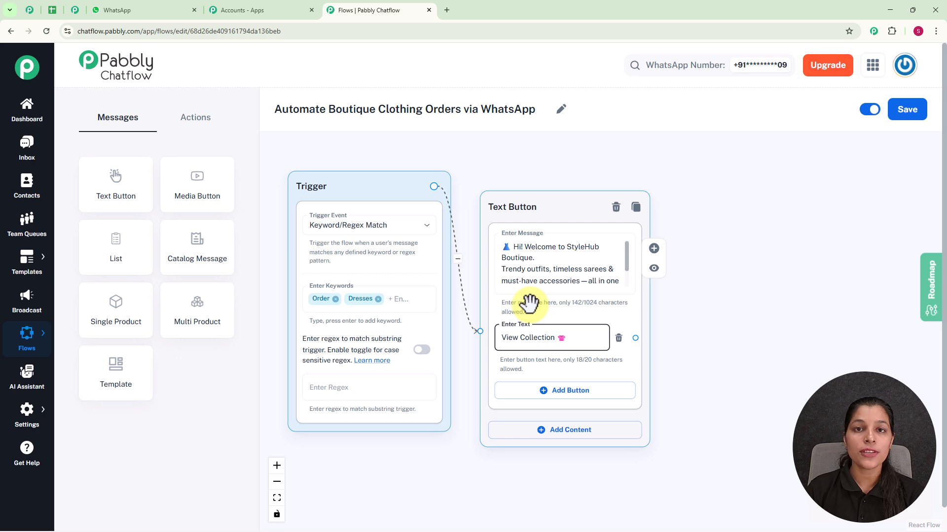
Step: Connect a List message to the View Collection button and align it beside the Text Button node
drag(636, 337, 695, 261)
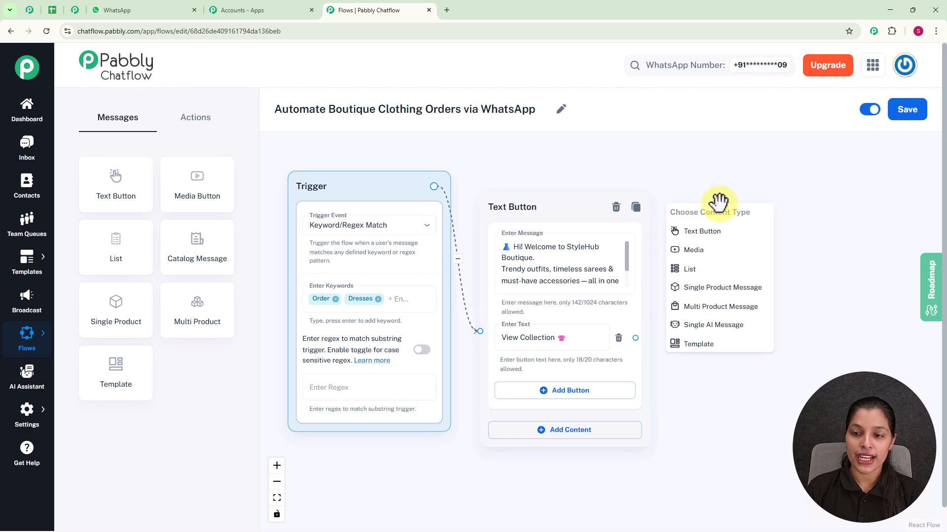
click(690, 269)
scroll(697, 270, down, 3)
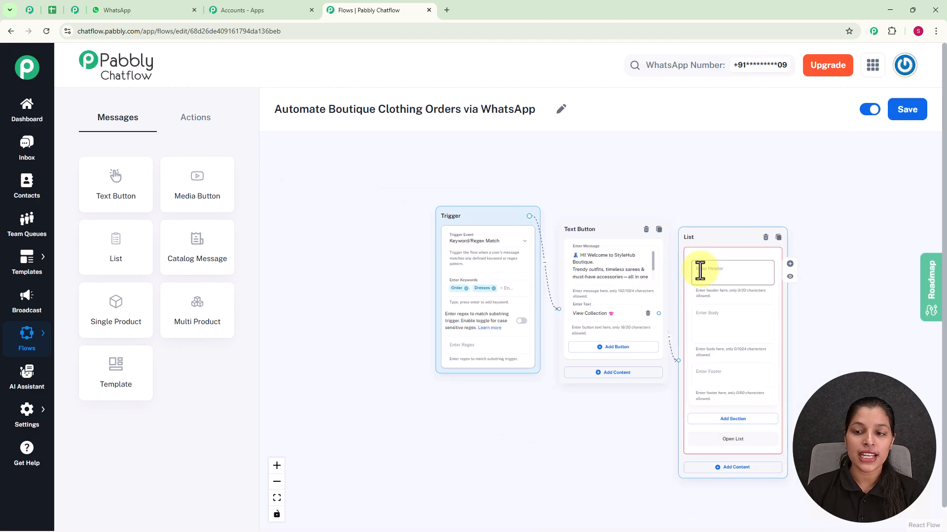
drag(880, 242, 784, 276)
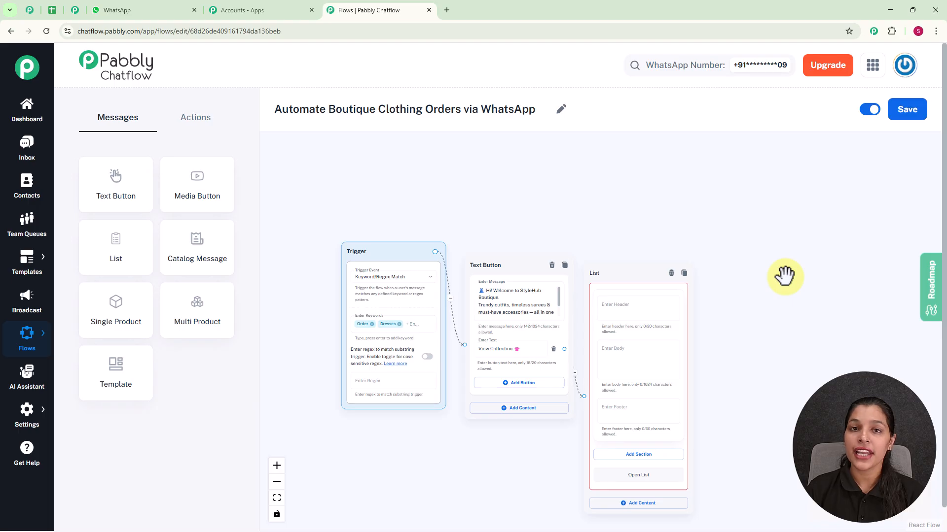
drag(638, 271, 643, 229)
Step: Enter "🌟 Discover Your Style with Us! 🌟" as the body of the List message
scroll(629, 277, up, 3)
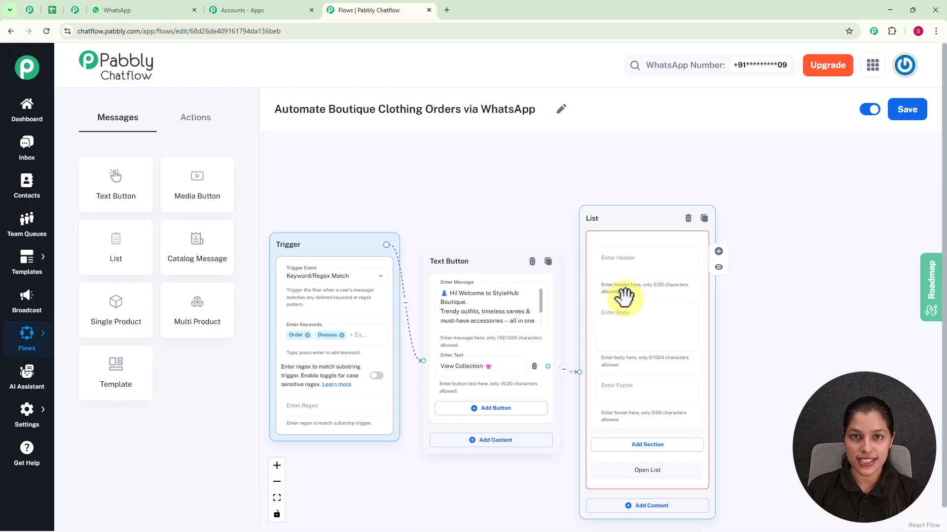
click(606, 320)
text(🌟 Discover Your Style with Us! 🌟)
scroll(629, 320, up, 2)
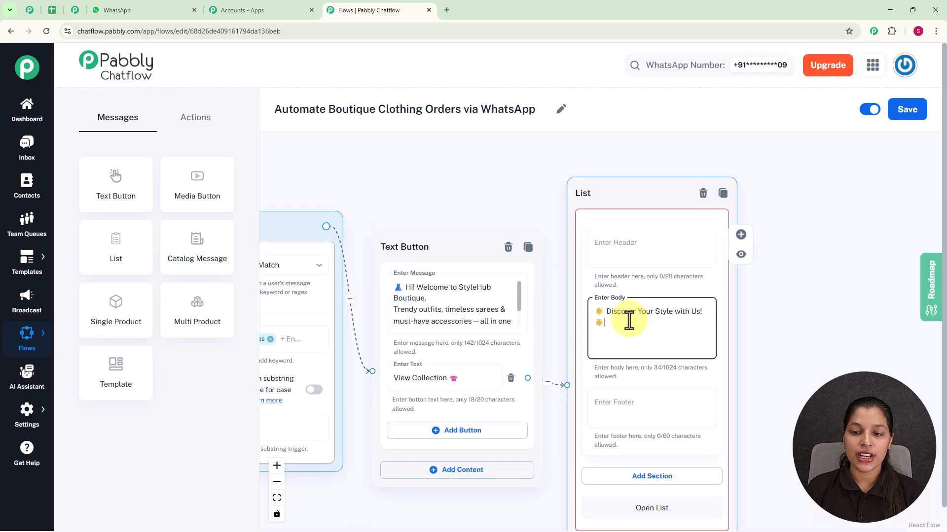
Step: Add a section titled "Product" to the List message
scroll(761, 355, up, 3)
drag(761, 341, 729, 306)
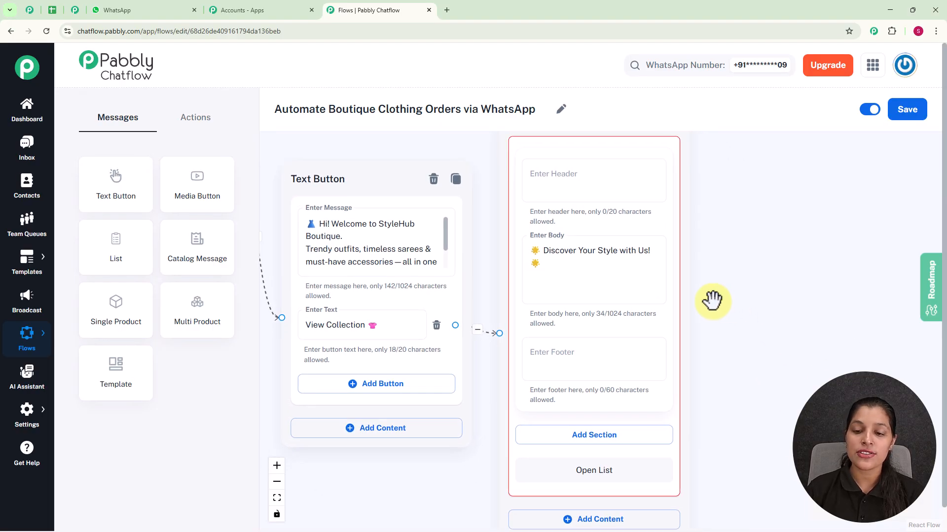
drag(750, 369, 744, 286)
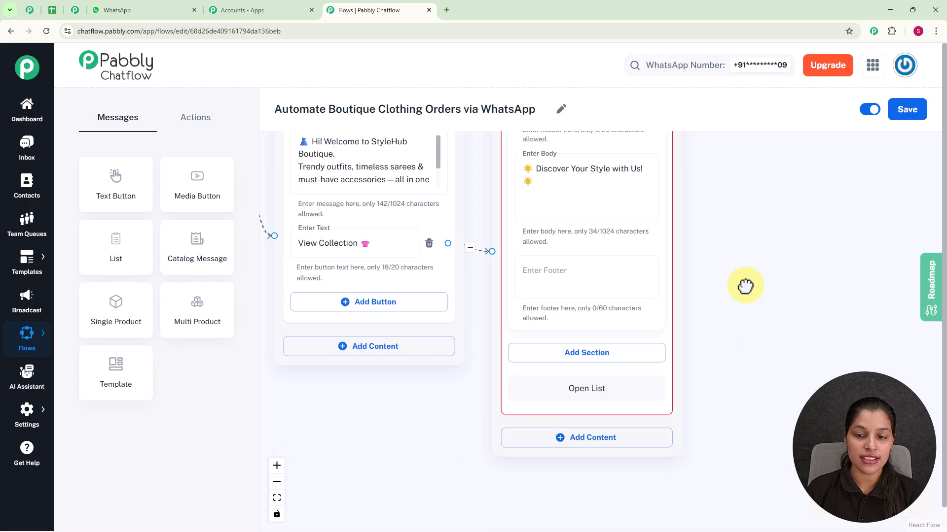
click(614, 363)
click(578, 372)
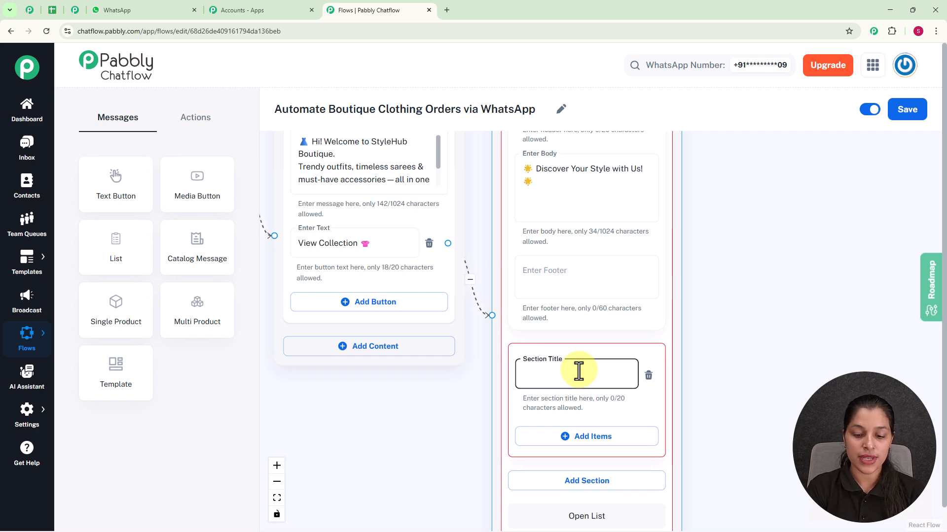
text(Product)
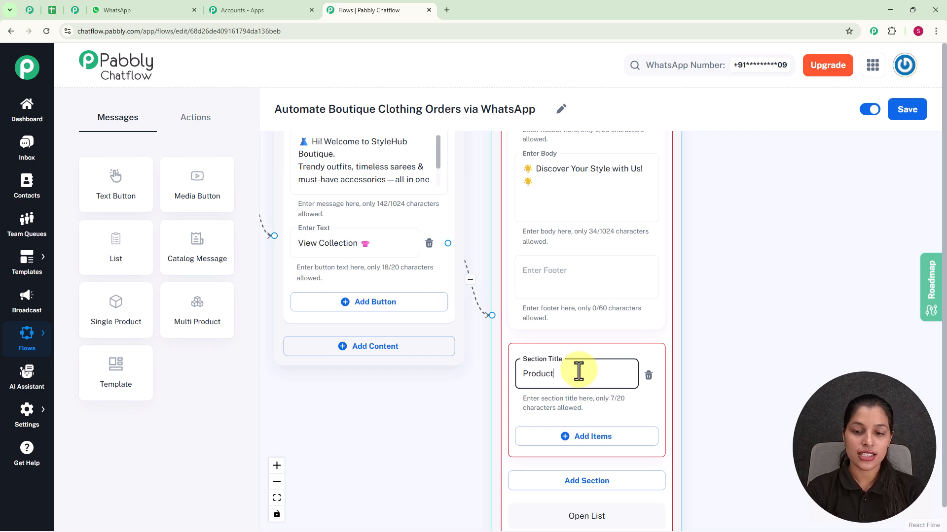
Step: Add items titled "👗 Dresses", "Tops" and "Sarees", each with a leading clothing emoji, to the Product section
drag(720, 347, 680, 237)
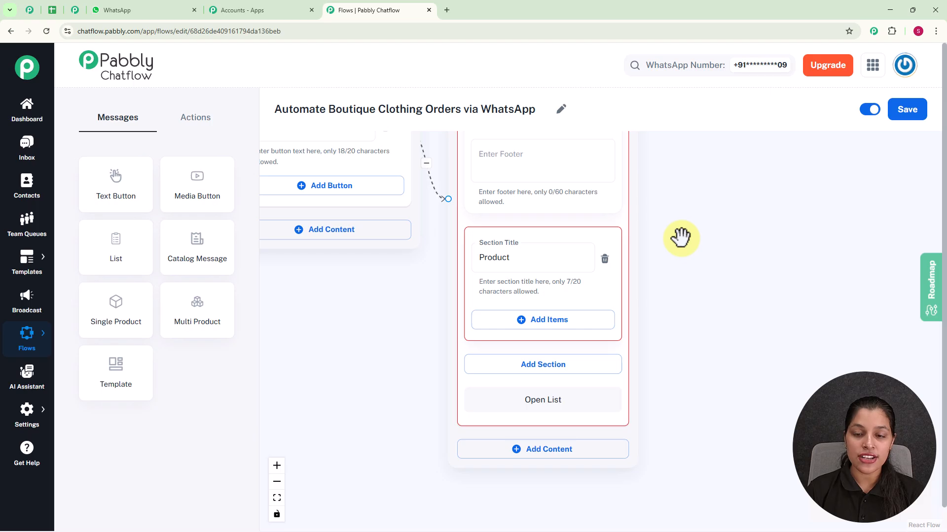
click(506, 320)
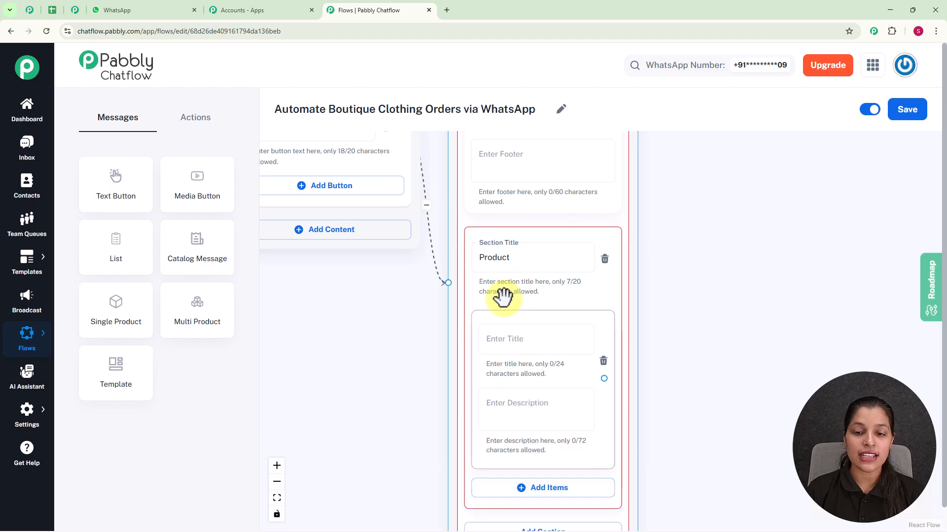
click(535, 344)
text(👗 Dresses)
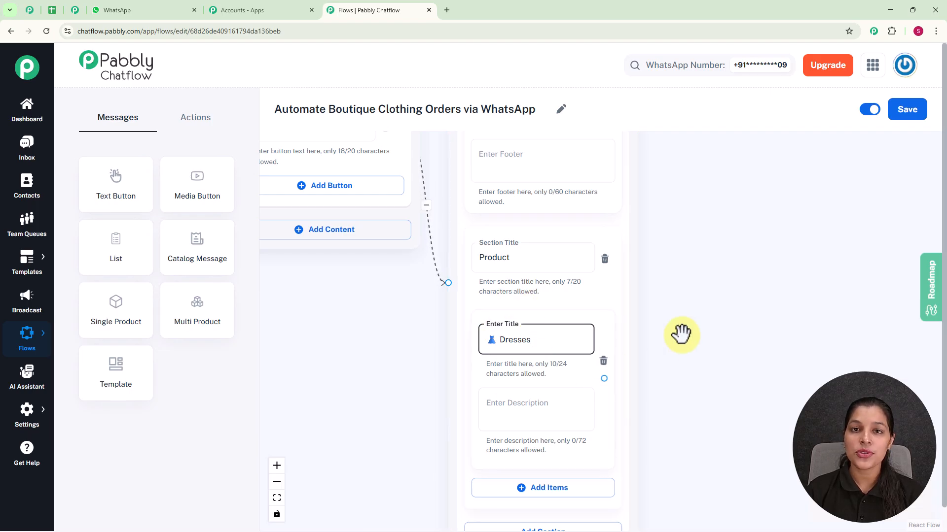
scroll(681, 336, down, 5)
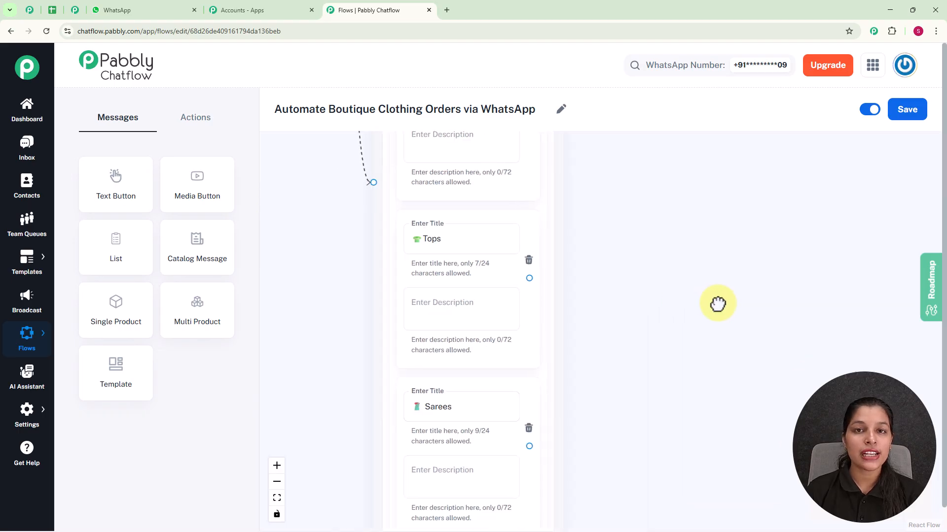
Step: Add a Set Custom Field action to the flow and place it beside the List node
scroll(599, 282, down, 5)
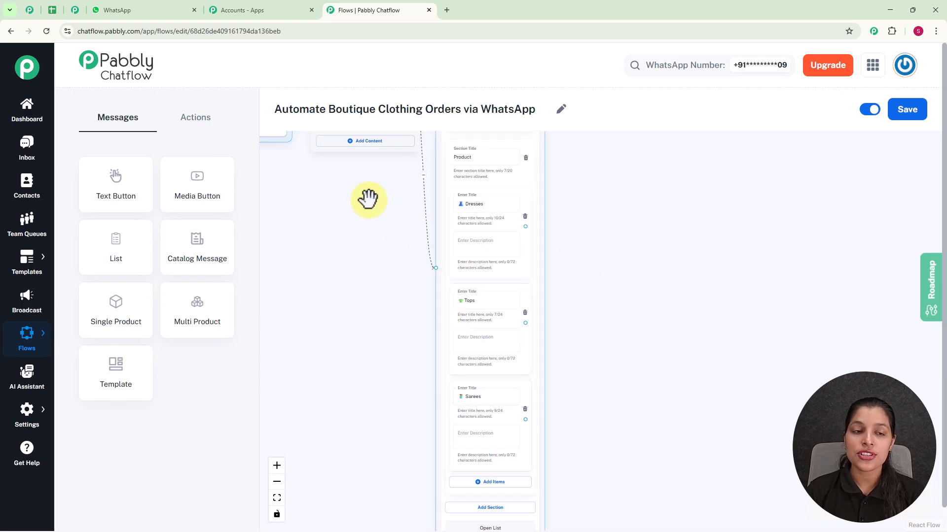
click(208, 122)
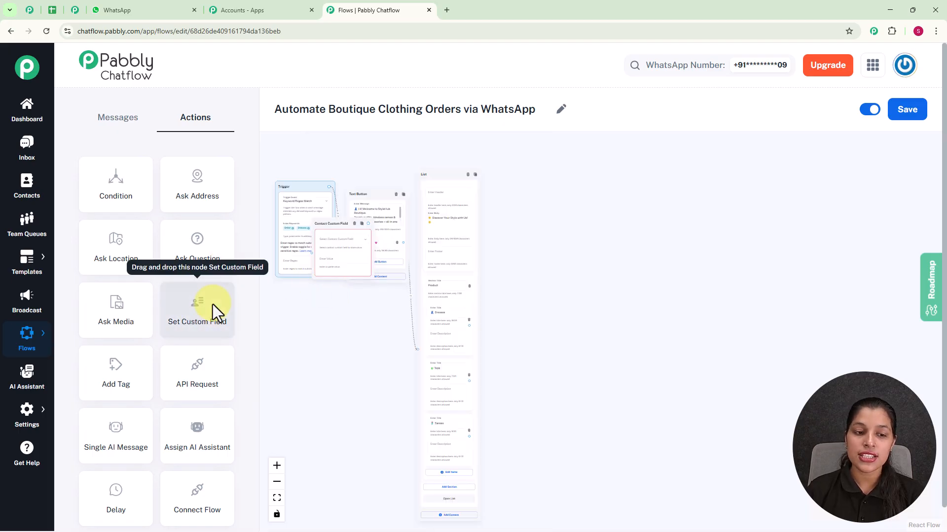
drag(215, 306, 277, 328)
scroll(287, 271, up, 6)
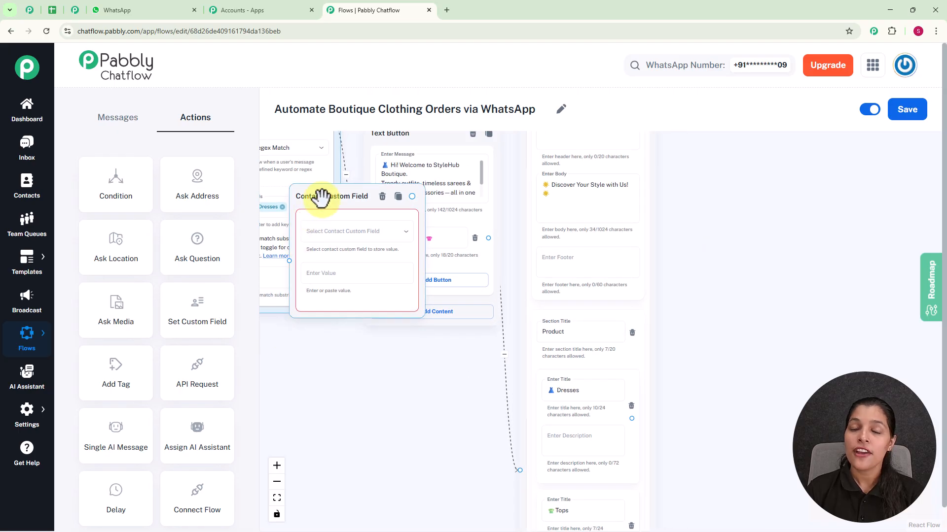
drag(322, 198, 752, 255)
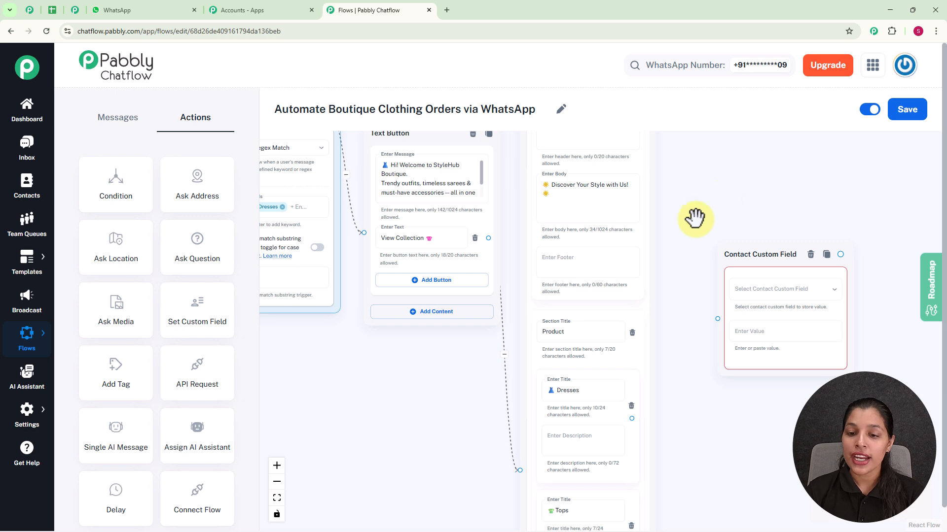
Step: Connect the Dresses list item to the Contact Custom Field node and move the node level with that item
drag(658, 251, 580, 158)
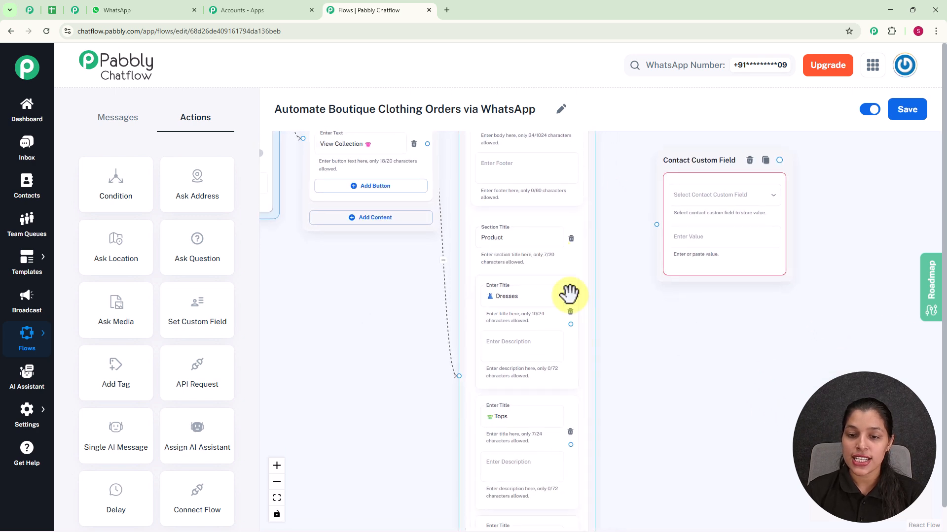
drag(570, 324, 657, 224)
drag(697, 159, 675, 238)
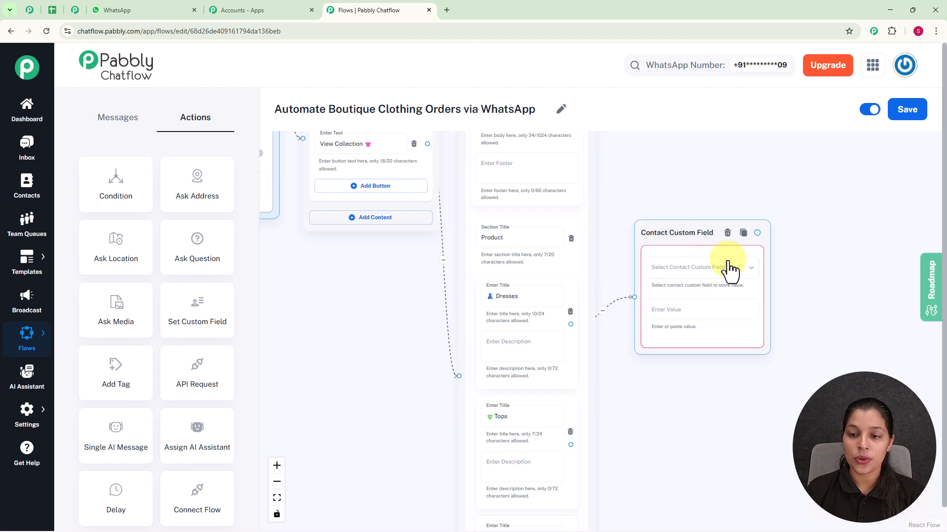
Step: Review the contact custom fields in the Chatflow settings and start a blank field entry
click(680, 271)
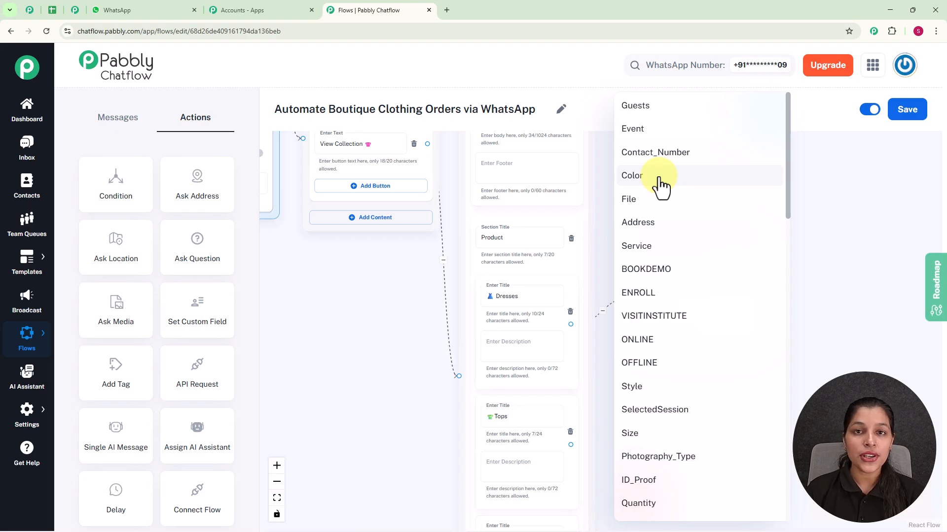
click(836, 223)
mouse_move(30, 418)
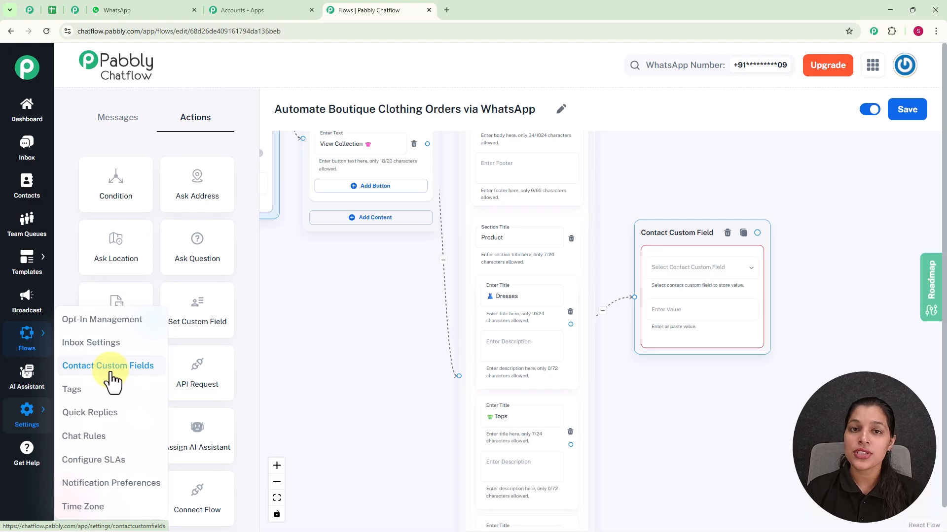
click(77, 13)
scroll(367, 224, down, 1)
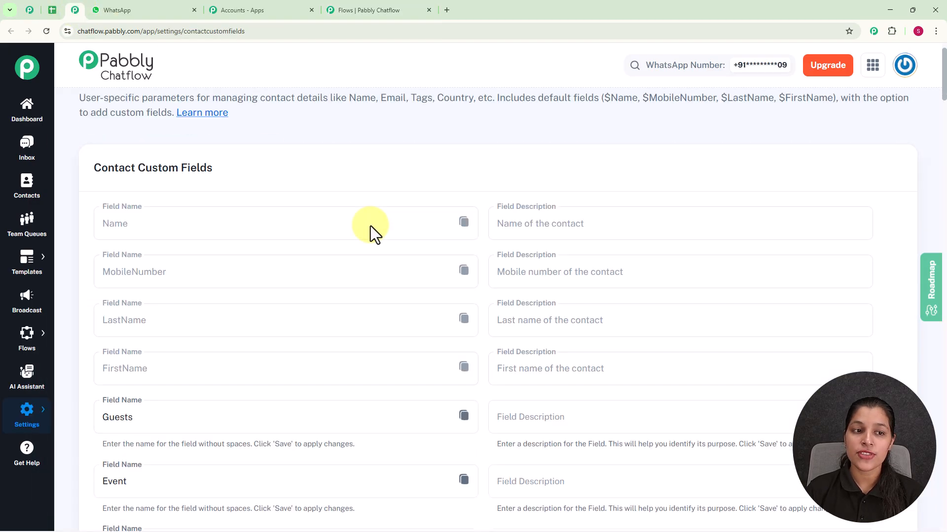
scroll(371, 226, down, 3)
scroll(371, 226, down, 20)
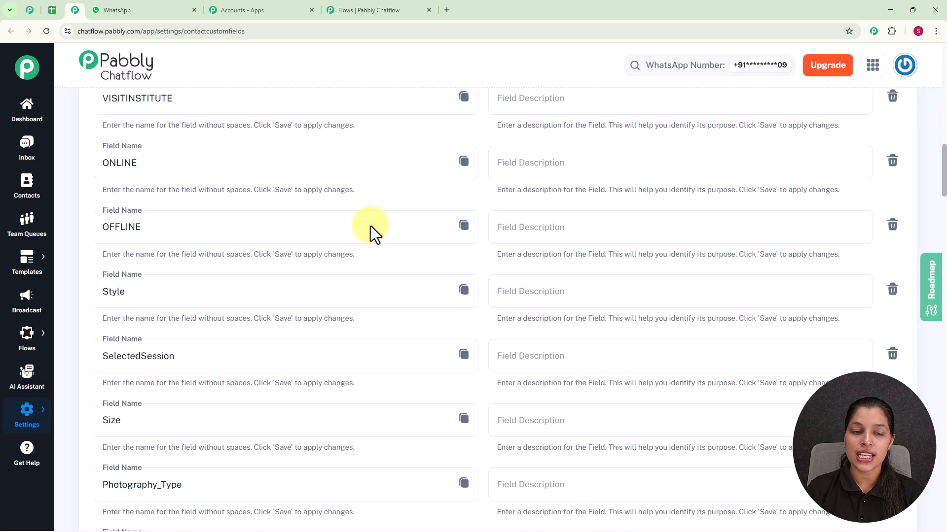
scroll(371, 226, down, 20)
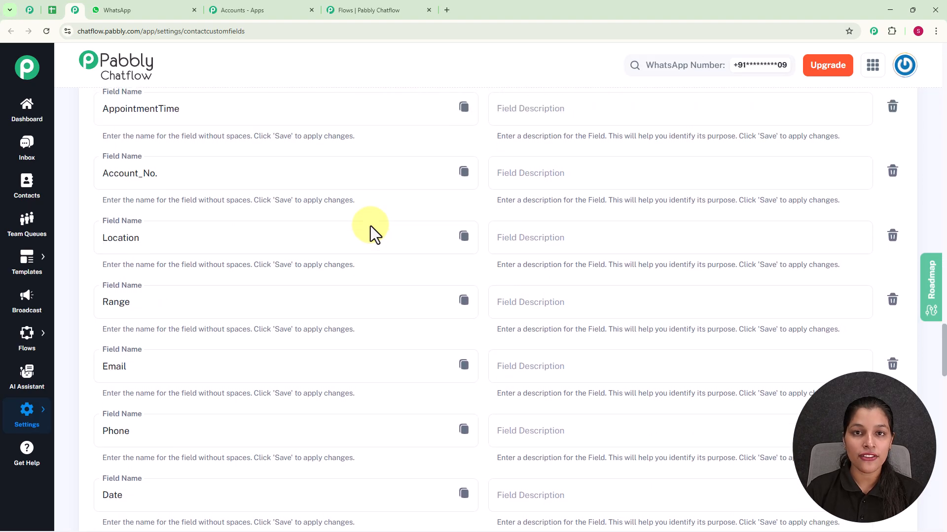
scroll(370, 226, down, 8)
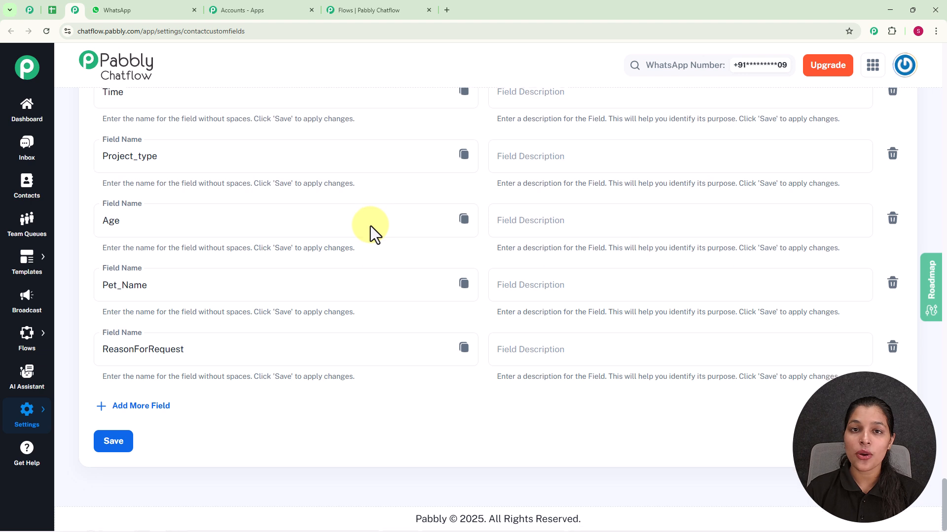
click(125, 410)
click(183, 420)
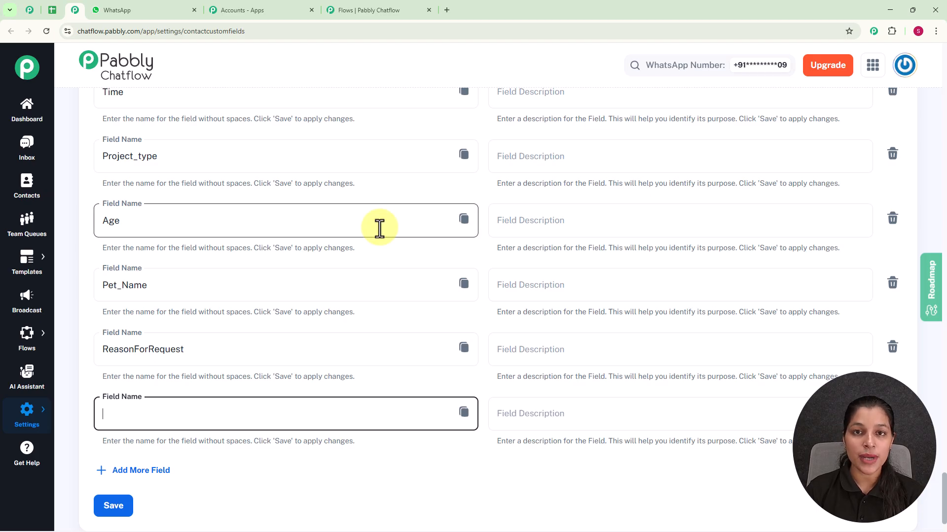
Step: Return to the flow editor and select Product as the custom field in the Contact Custom Field node
click(385, 15)
drag(659, 169, 604, 276)
click(607, 291)
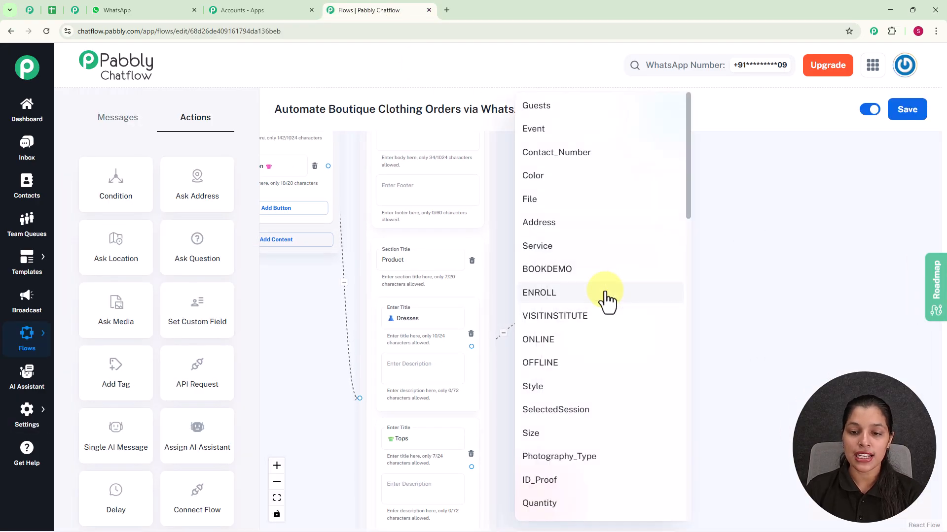
scroll(587, 257, down, 10)
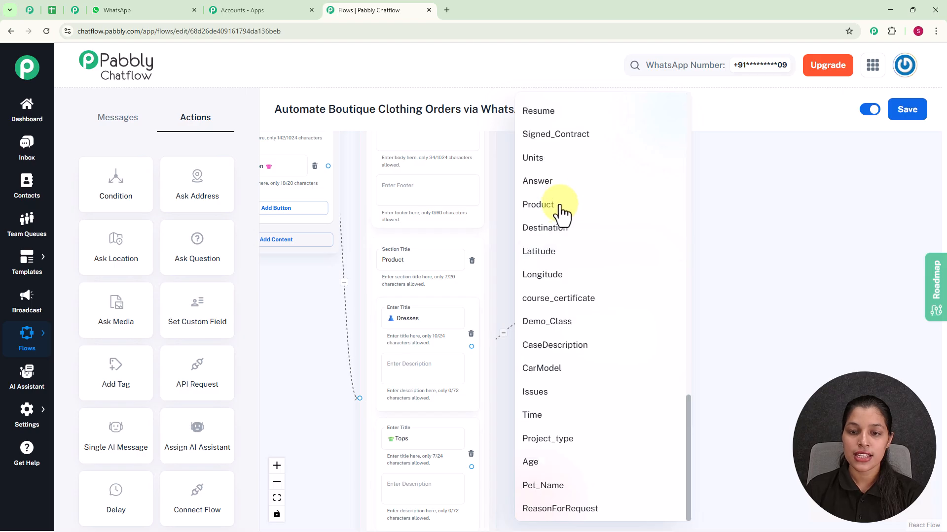
click(559, 209)
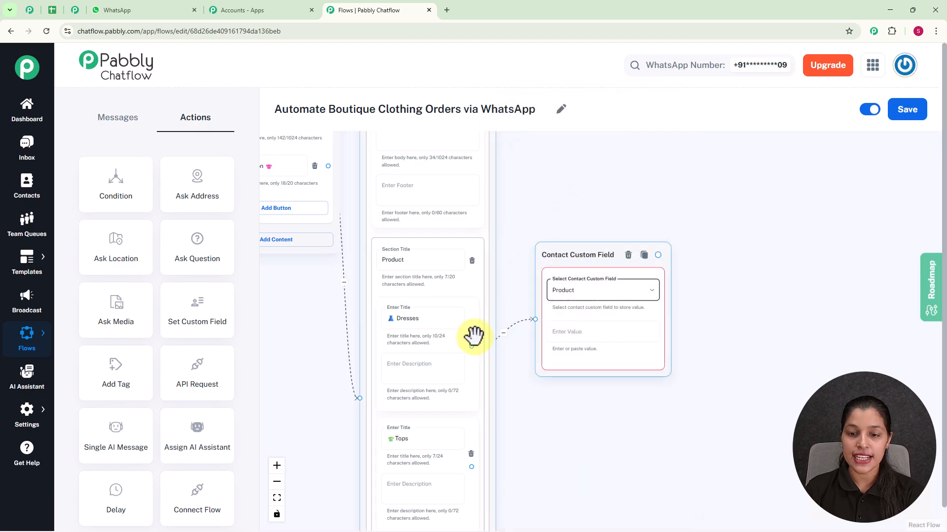
Step: Enter "Dresses" as the value stored in the Product custom field
click(582, 332)
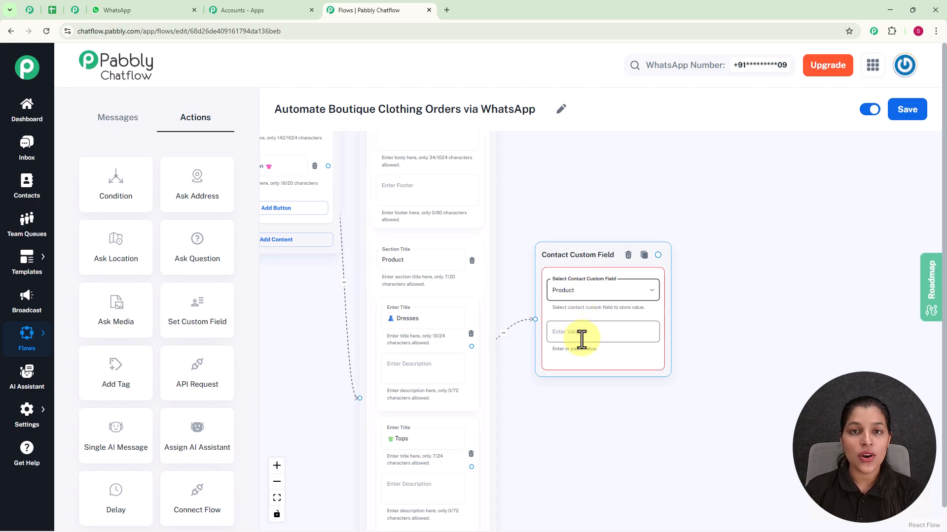
scroll(580, 338, up, 2)
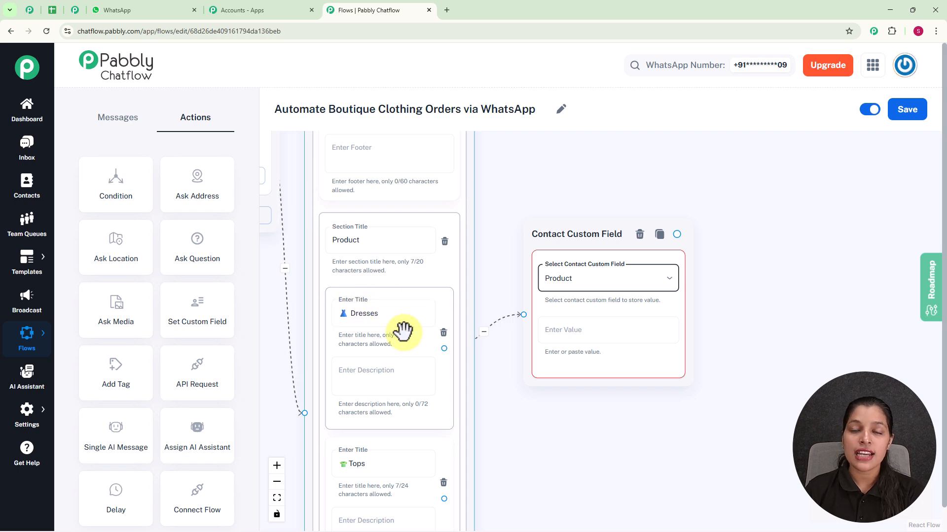
click(555, 338)
text(Dresses)
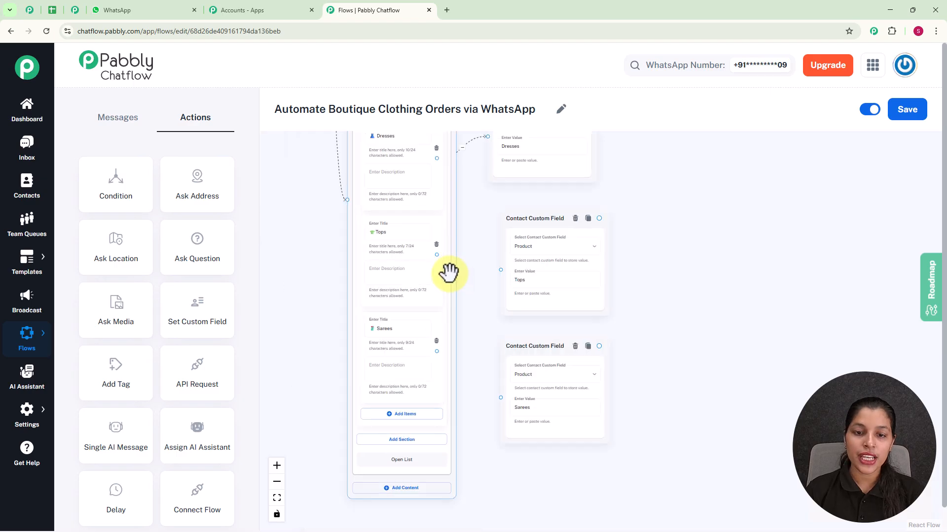
Step: Connect the Tops and Sarees items to their matching Contact Custom Field nodes and align both nodes under the Dresses one
scroll(448, 270, up, 2)
drag(432, 250, 513, 268)
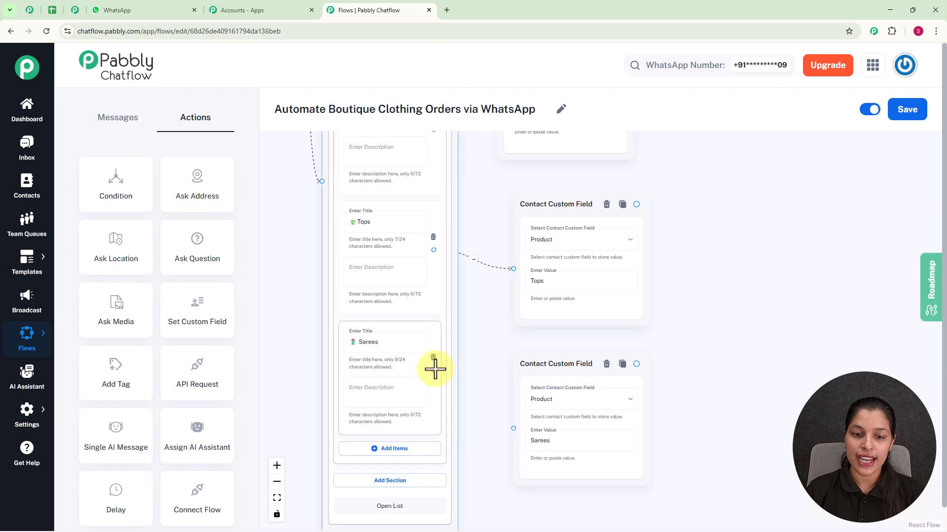
drag(433, 370, 514, 427)
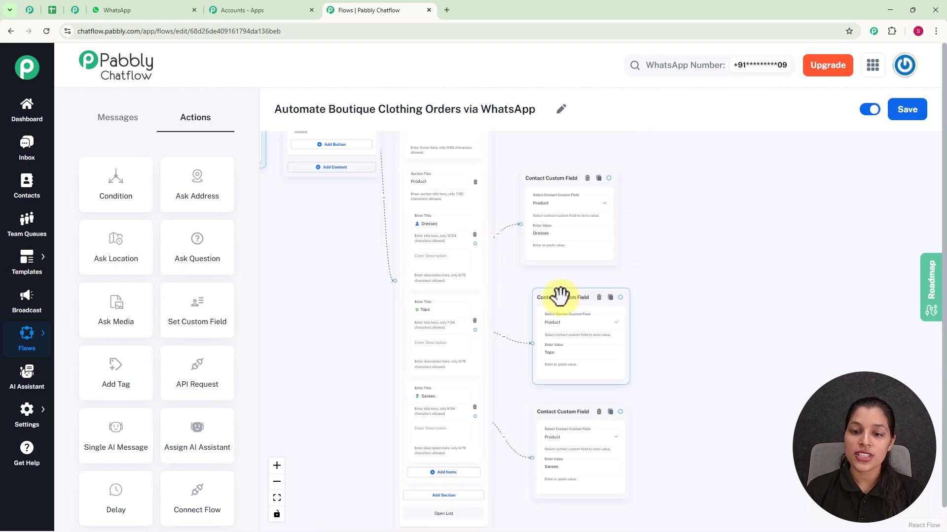
drag(560, 296, 551, 292)
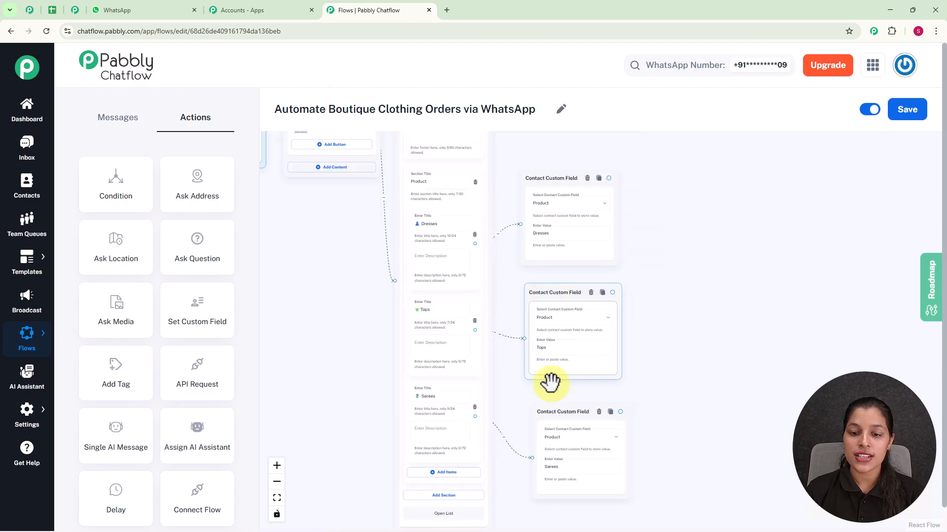
mouse_move(549, 407)
mouse_down()
mouse_move(541, 391)
mouse_move(548, 397)
mouse_up()
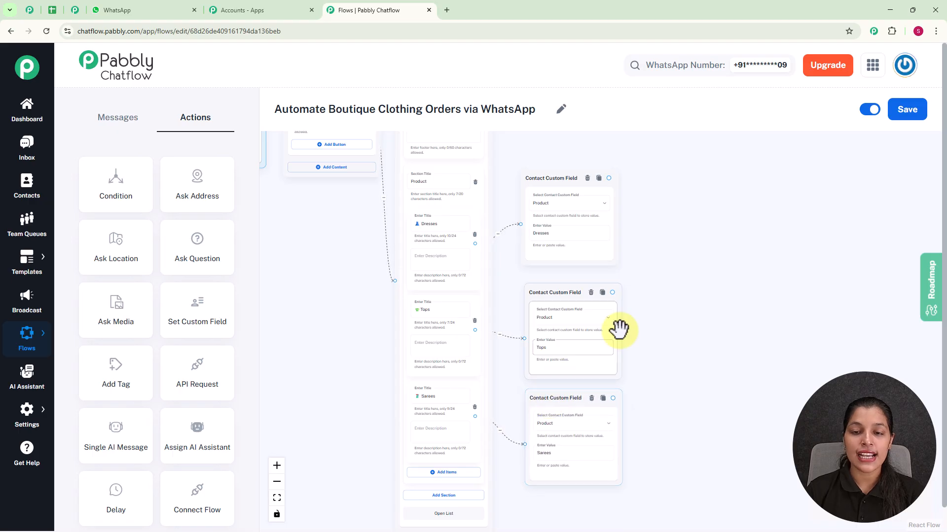
Step: Add a Media Button node connected to the output of the Dresses Contact Custom Field node
scroll(445, 223, up, 3)
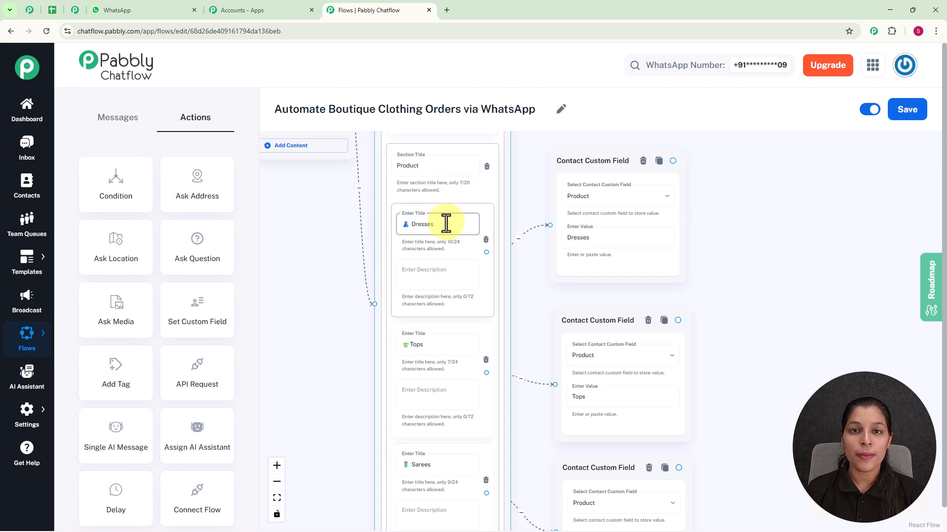
click(676, 183)
drag(673, 160, 784, 247)
scroll(784, 279, up, 3)
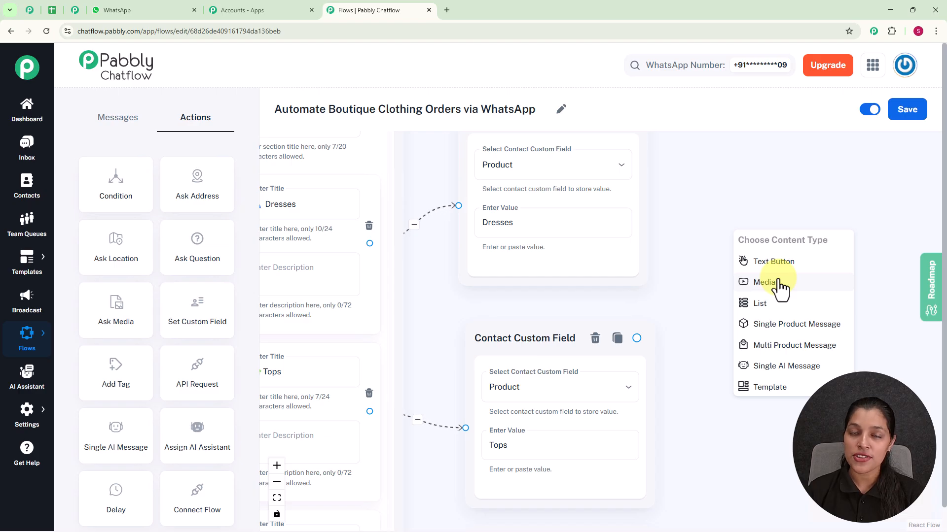
click(765, 282)
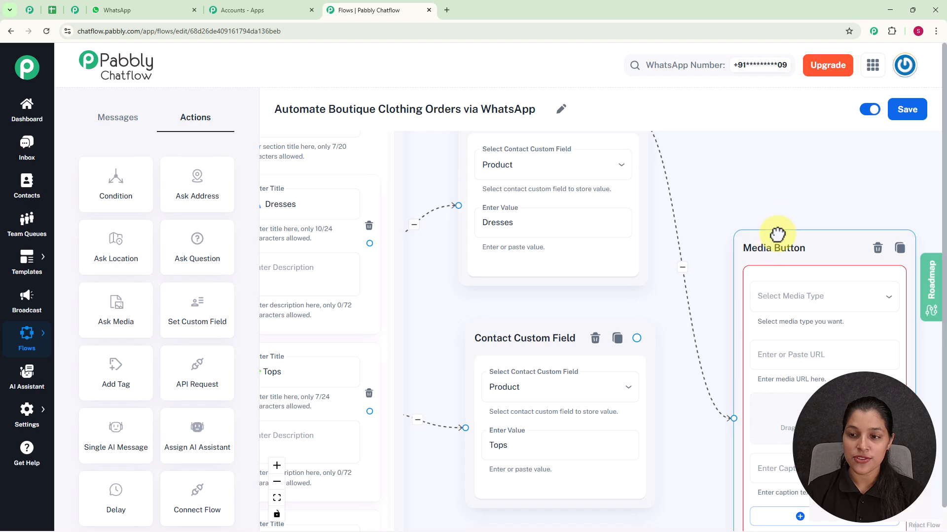
Step: Set the Media Button node's media type to Image and upload the Dress picture from the Pictures folder
click(767, 184)
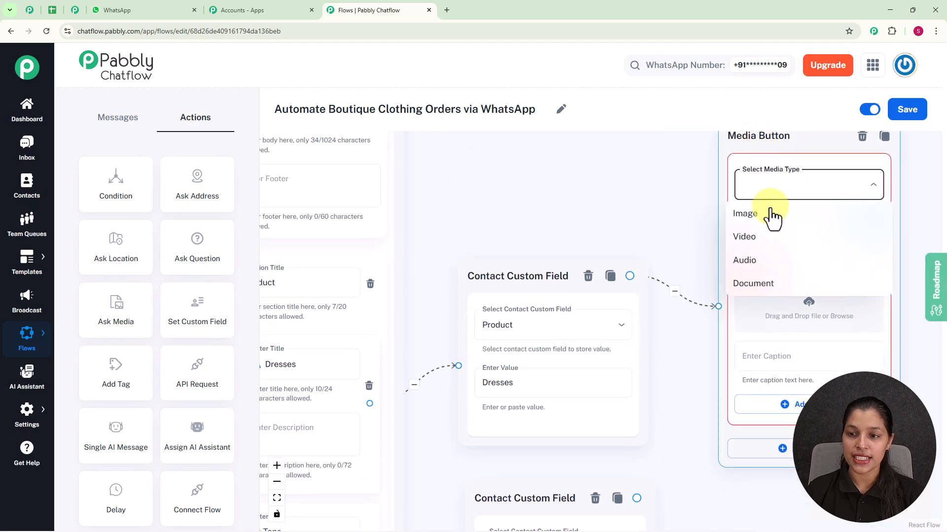
click(745, 214)
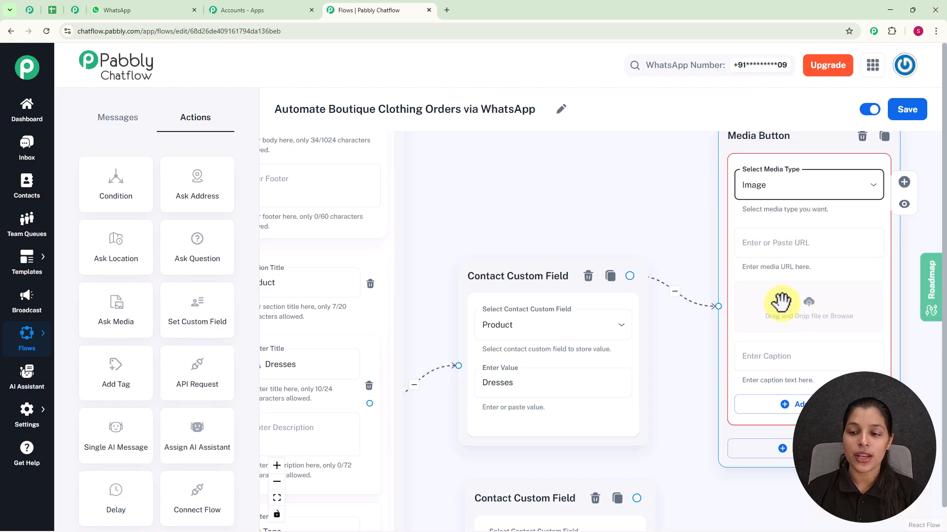
click(768, 265)
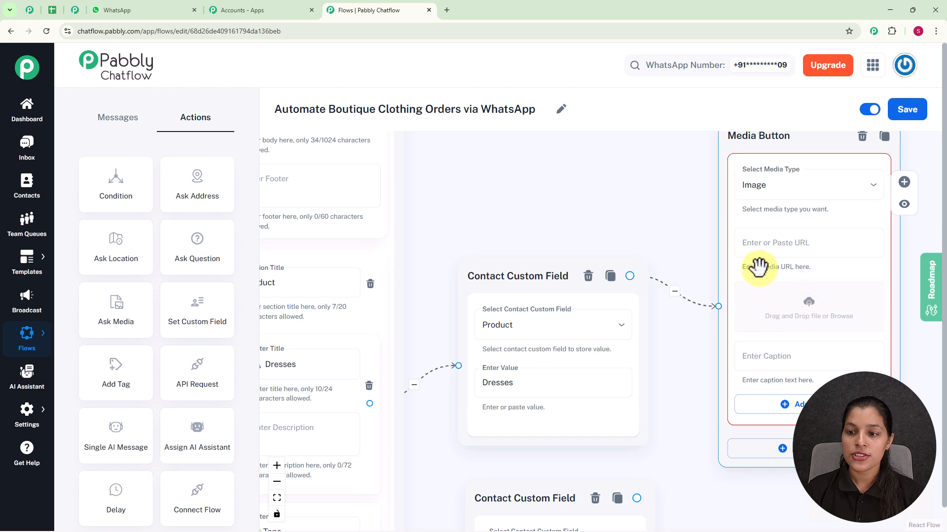
click(810, 313)
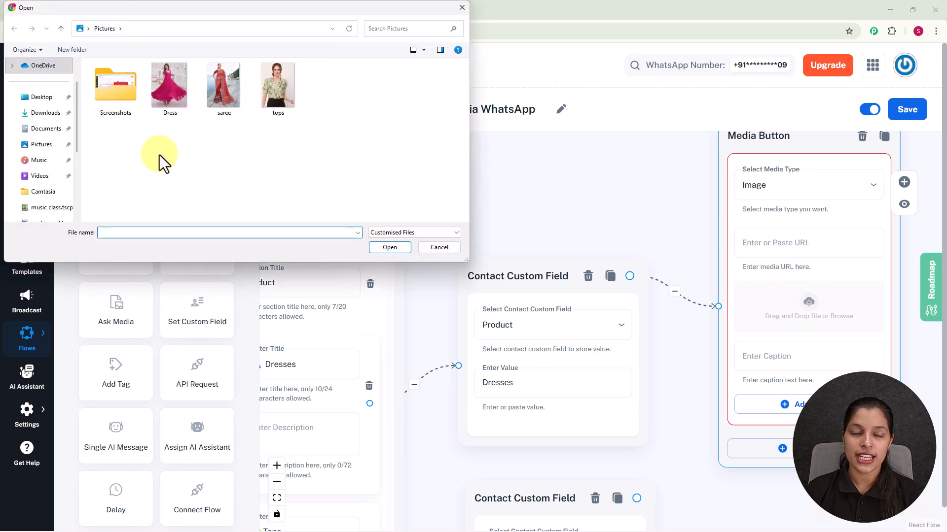
click(165, 96)
click(388, 247)
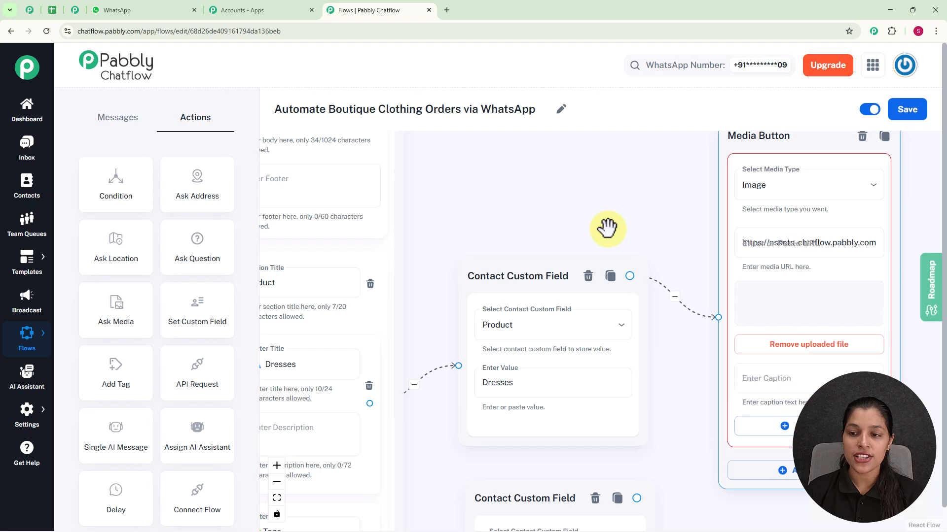
Step: Enter "Dress" as the caption of the uploaded image in the Media Button node
scroll(783, 229, down, 2)
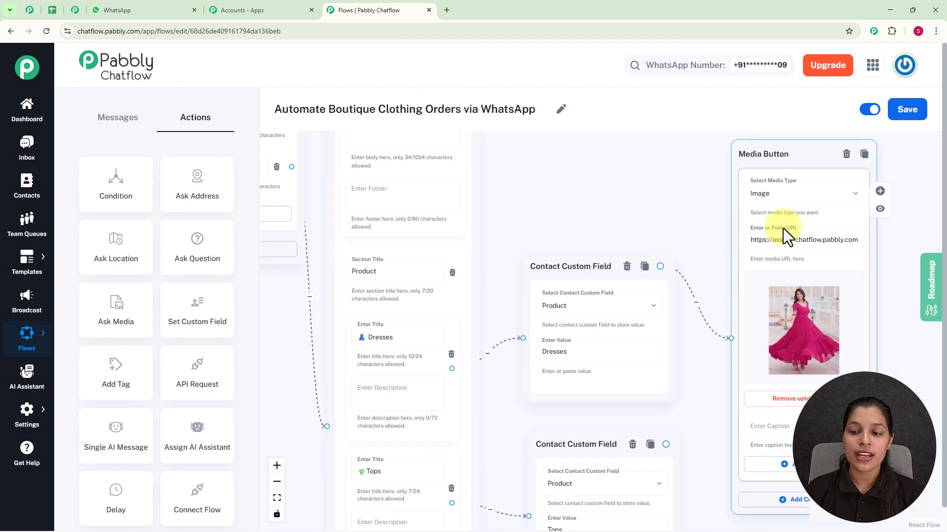
scroll(783, 233, down, 2)
scroll(844, 245, down, 1)
drag(844, 245, 641, 199)
scroll(636, 234, up, 1)
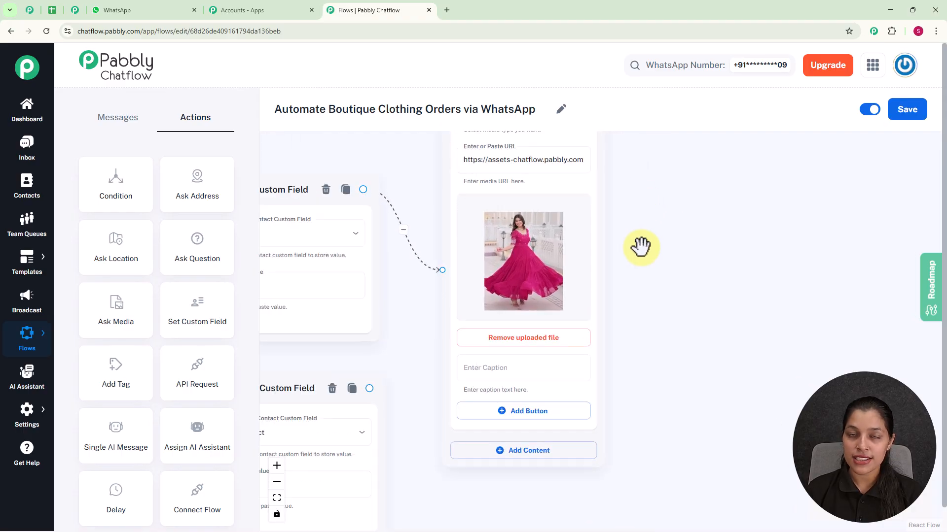
click(508, 372)
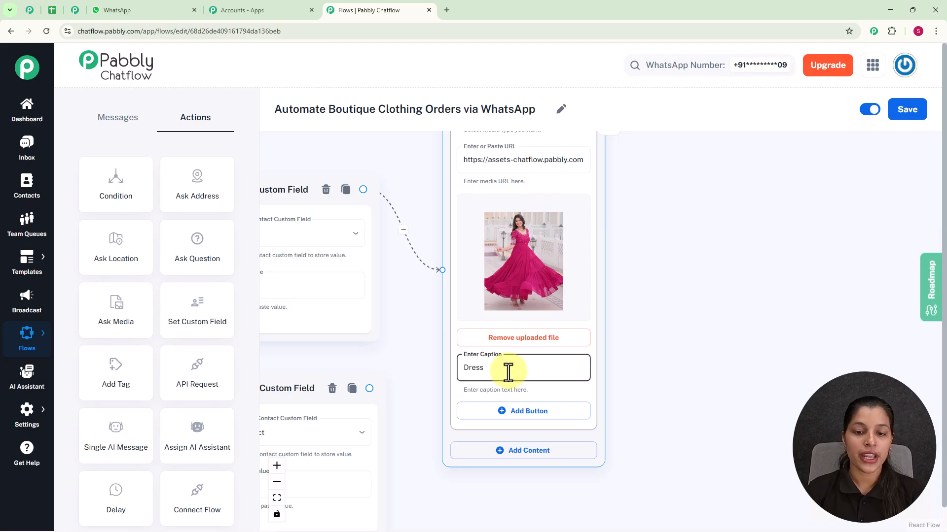
Step: Add a button labelled "Buy Now" to the Dress Media Button node
drag(686, 312, 685, 228)
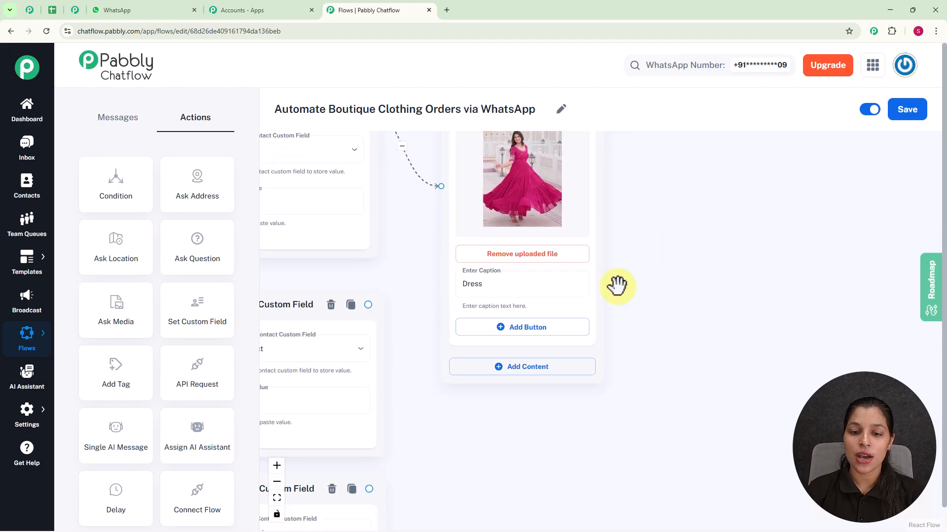
click(528, 337)
click(520, 334)
text(Buy Now)
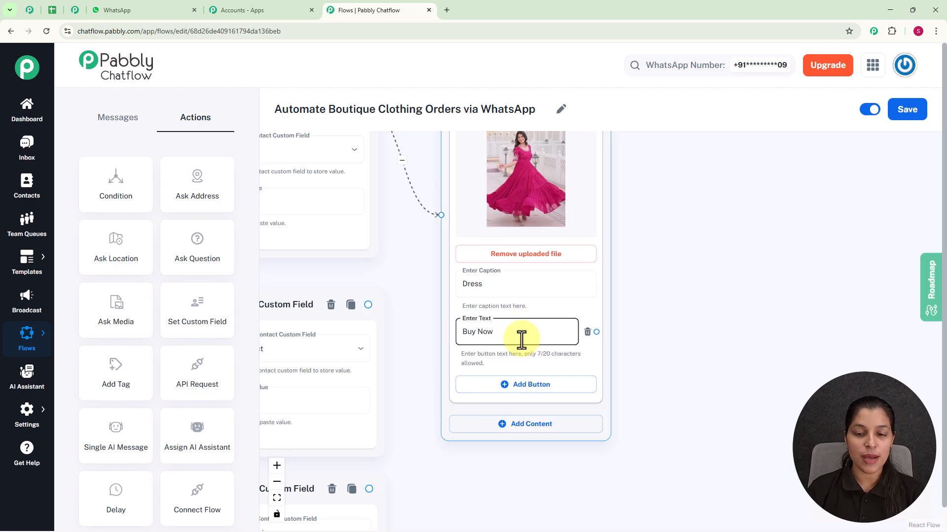
Step: Review the Media Button nodes for dresses, tops and sarees and their links to the Contact Custom Field nodes
scroll(521, 340, down, 5)
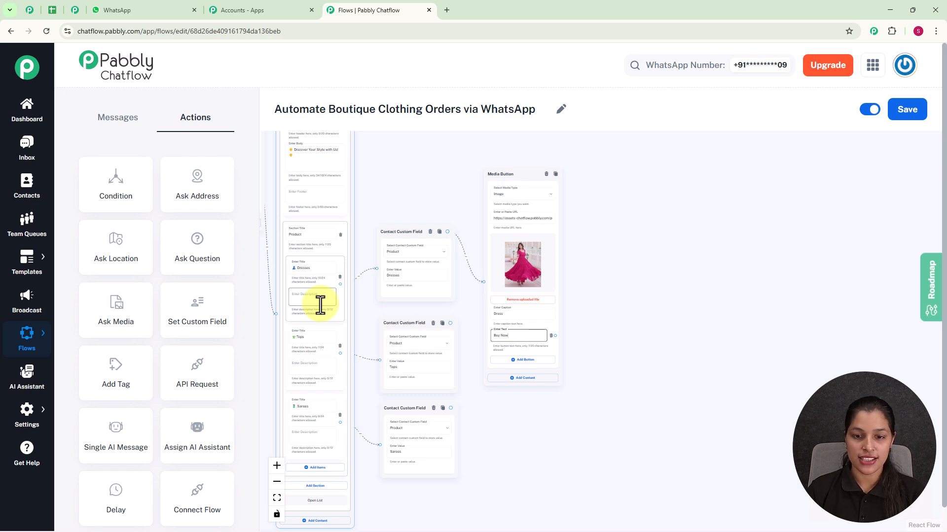
scroll(502, 190, down, 3)
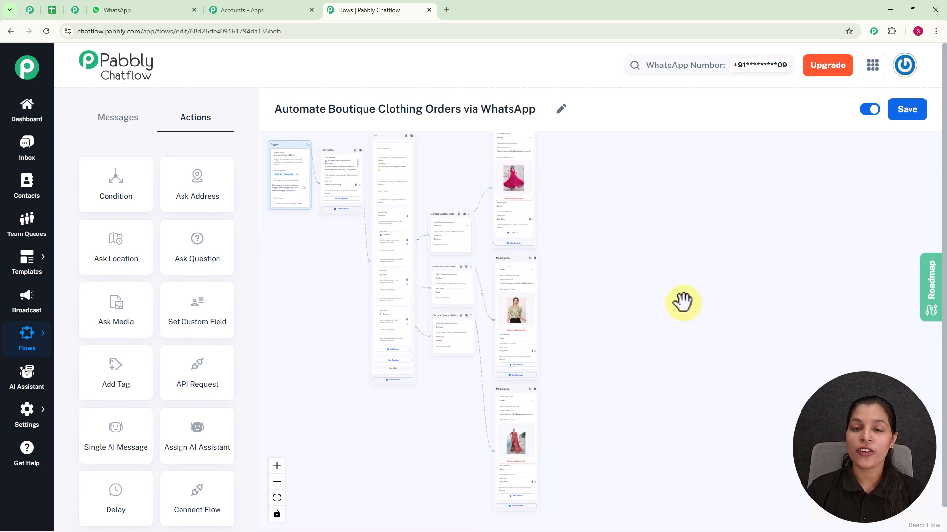
scroll(682, 302, up, 5)
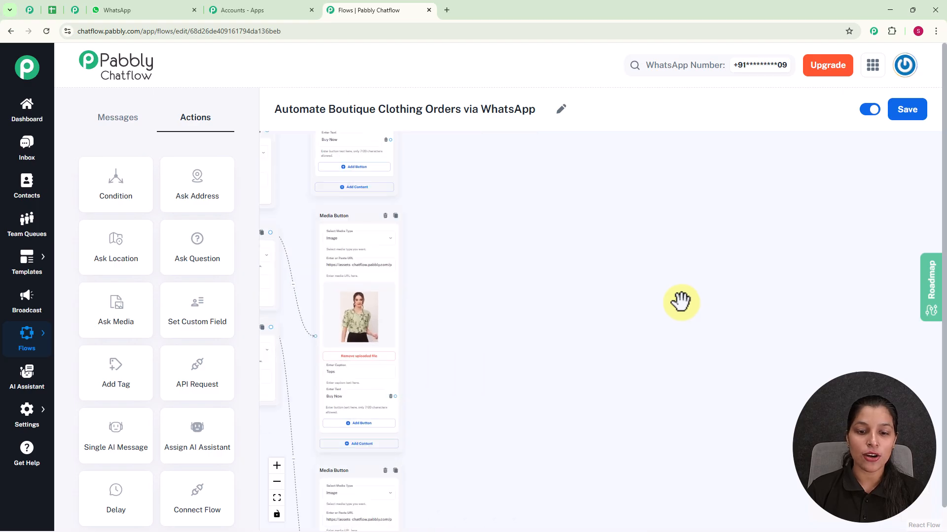
drag(556, 317, 659, 230)
drag(577, 290, 595, 315)
drag(616, 170, 608, 298)
drag(632, 183, 623, 301)
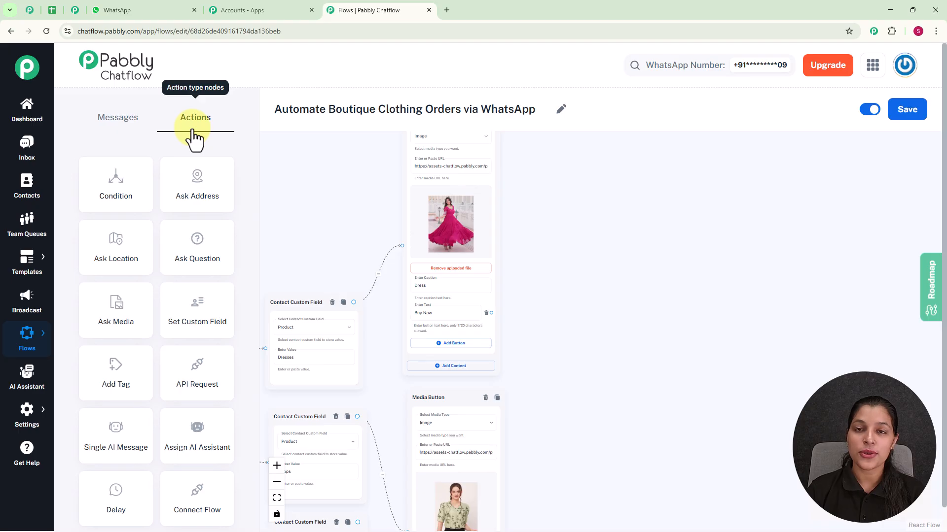
Step: Add an Ask Question node and place it beyond the Media Button nodes, level with the Tops one
click(194, 253)
scroll(291, 239, down, 3)
drag(291, 236, 501, 269)
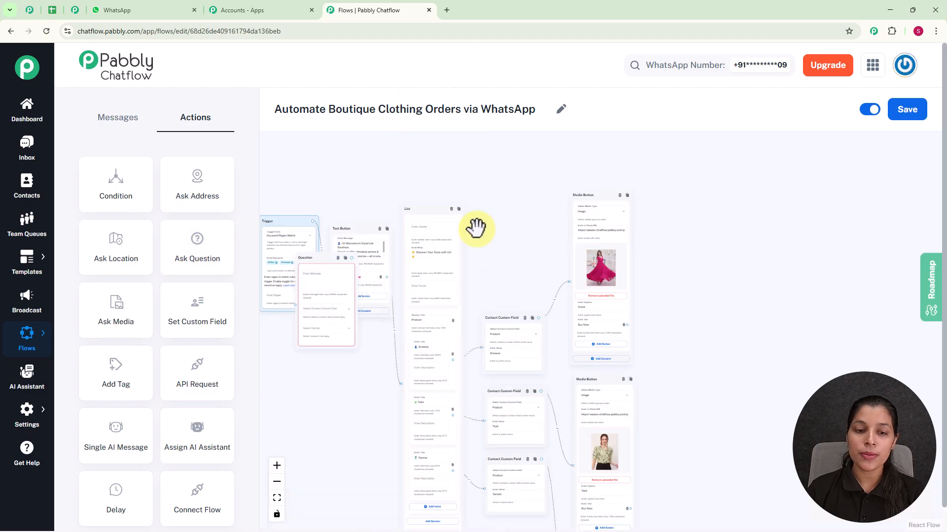
drag(307, 242, 765, 376)
drag(736, 317, 589, 205)
scroll(589, 205, up, 3)
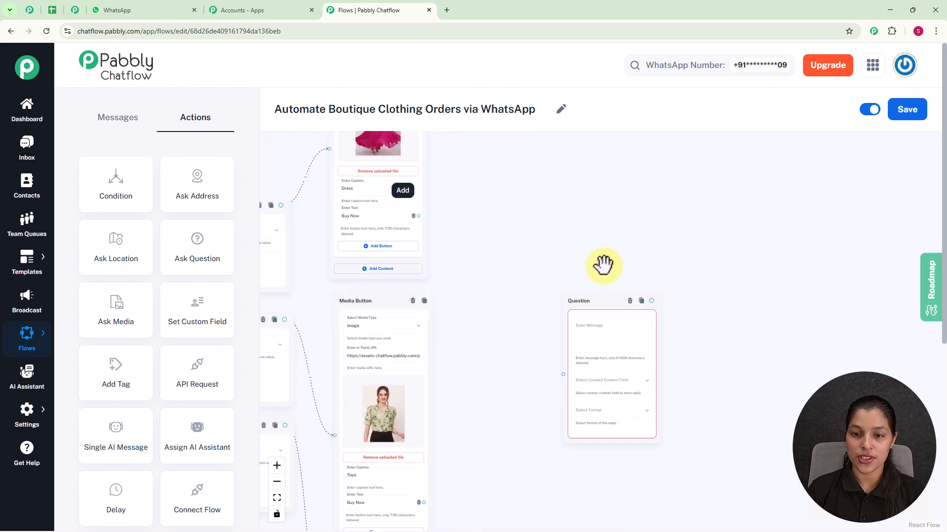
Step: Connect the Buy Now buttons of the Dress, Tops and Saree Media Button nodes to the Question node
drag(602, 265, 587, 197)
drag(531, 203, 526, 250)
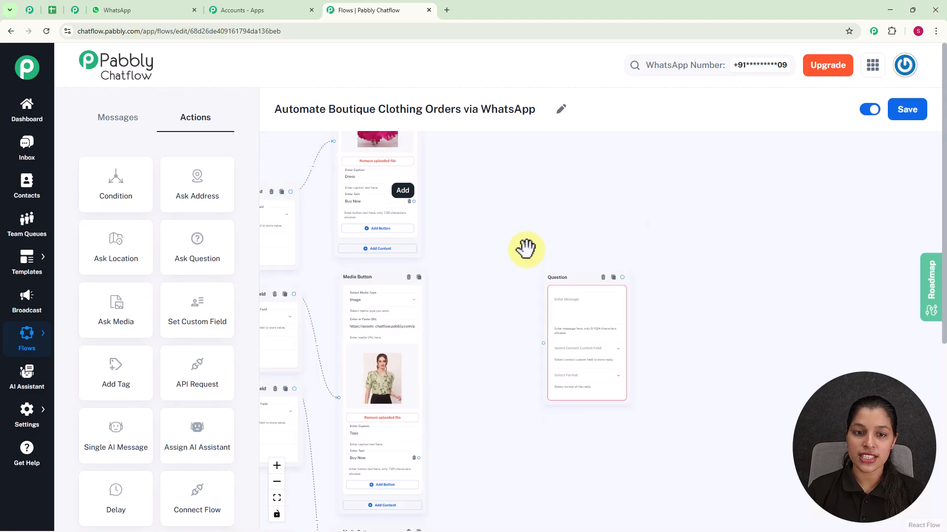
scroll(404, 207, up, 2)
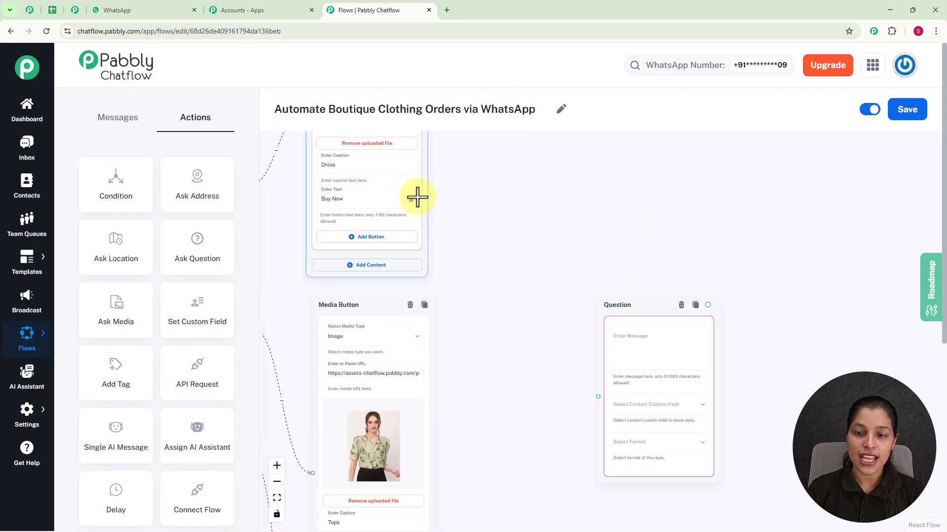
scroll(422, 225, up, 2)
scroll(630, 363, down, 5)
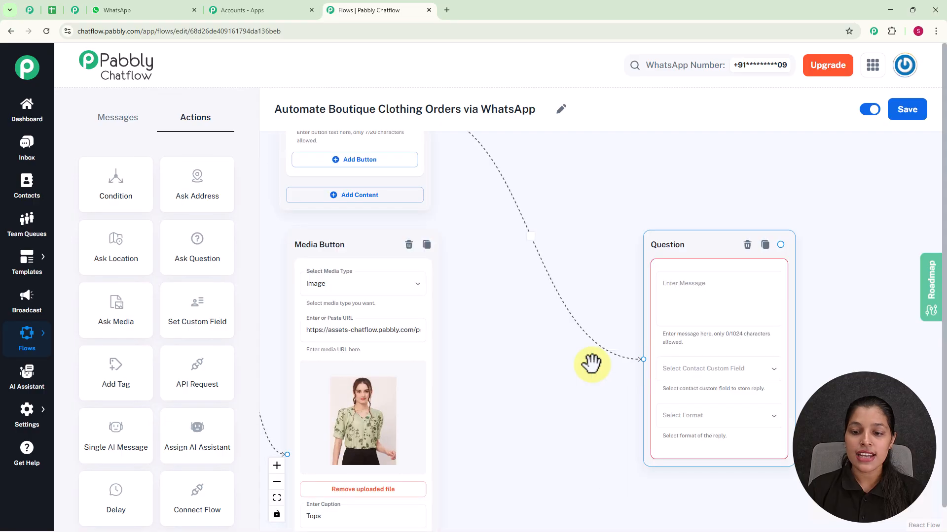
scroll(439, 333, down, 3)
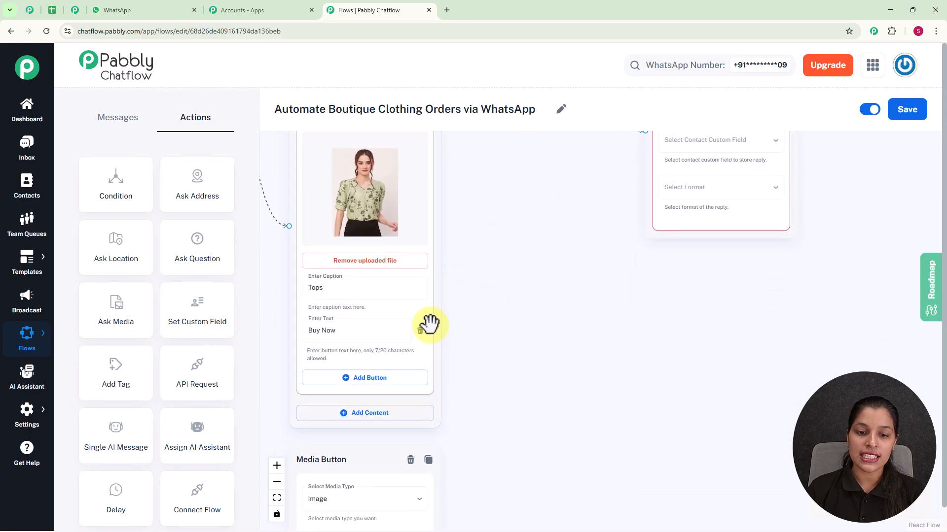
scroll(498, 256, down, 3)
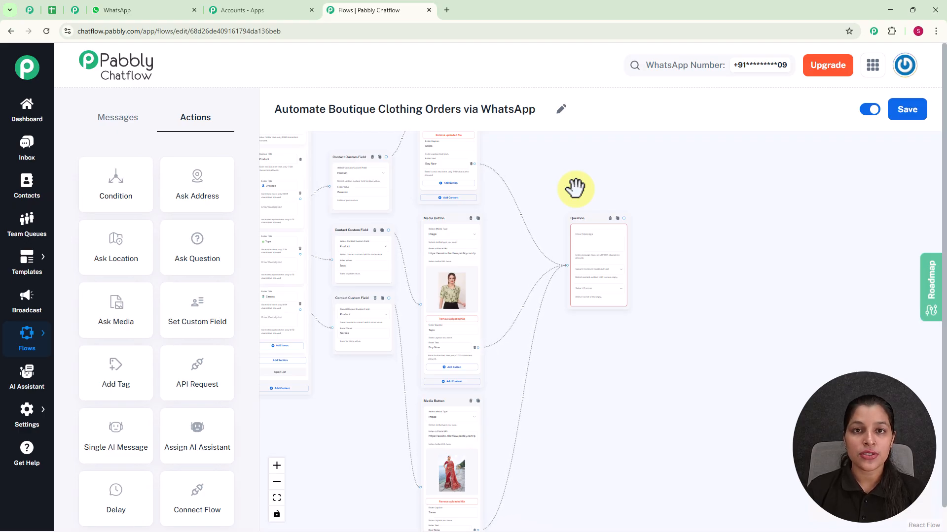
Step: Enter "Share your full name." with the raised-hands emoji as the Question node's message
scroll(575, 188, up, 5)
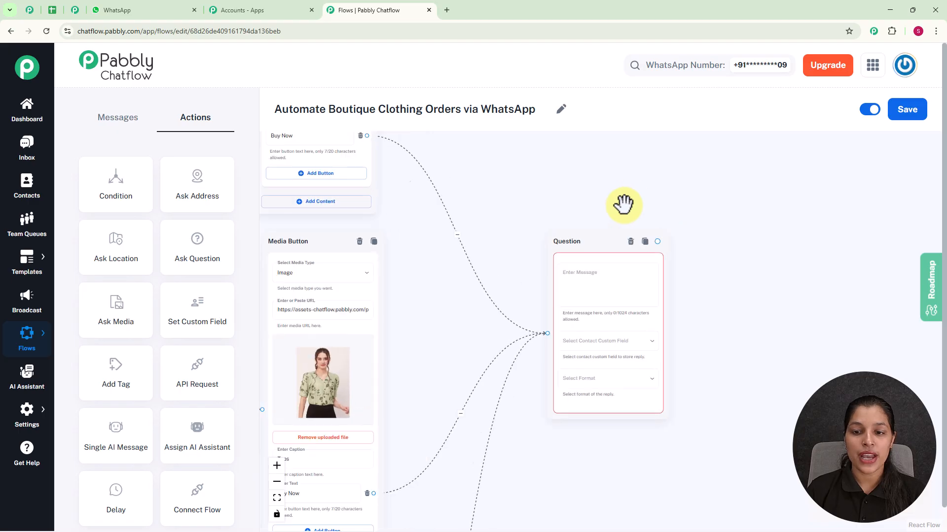
click(610, 313)
text(Share your full name.🙌)
scroll(598, 290, up, 2)
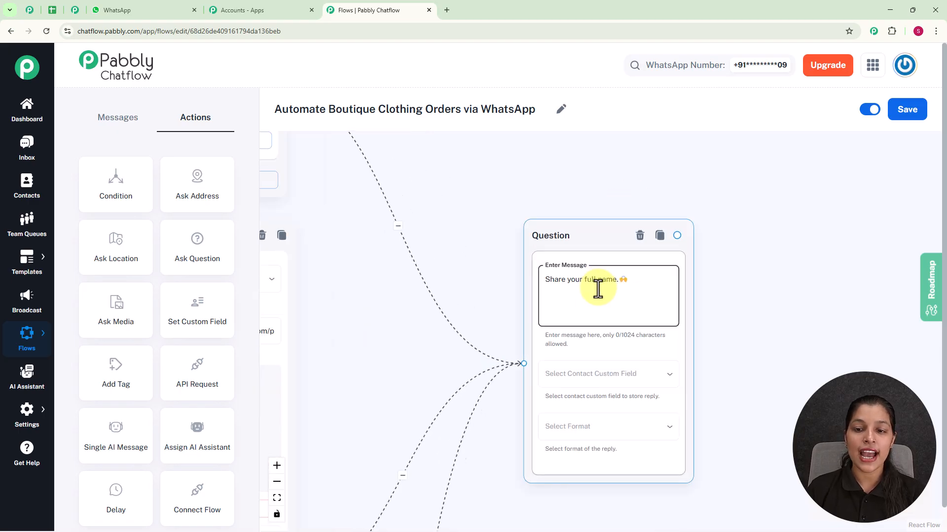
Step: Store the Question node's reply in the FullName custom field and set the reply format to Any
click(609, 370)
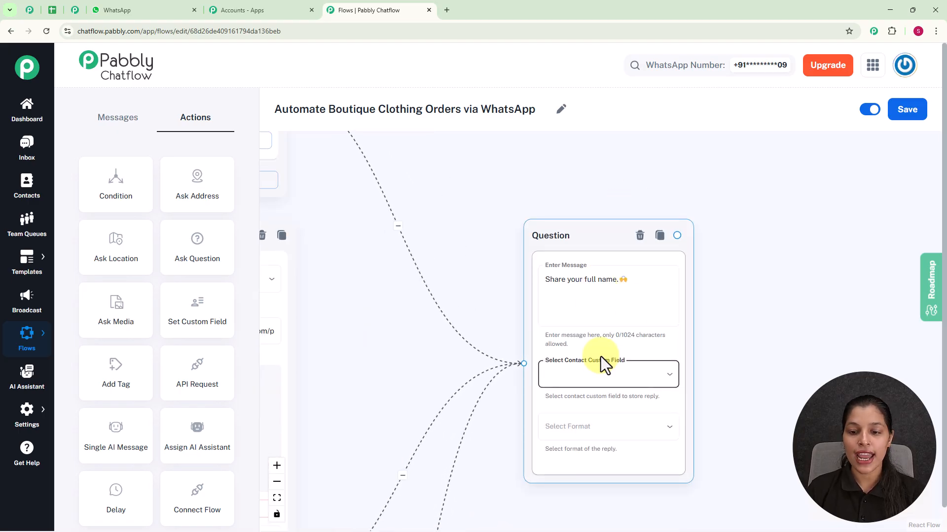
scroll(606, 372, down, 10)
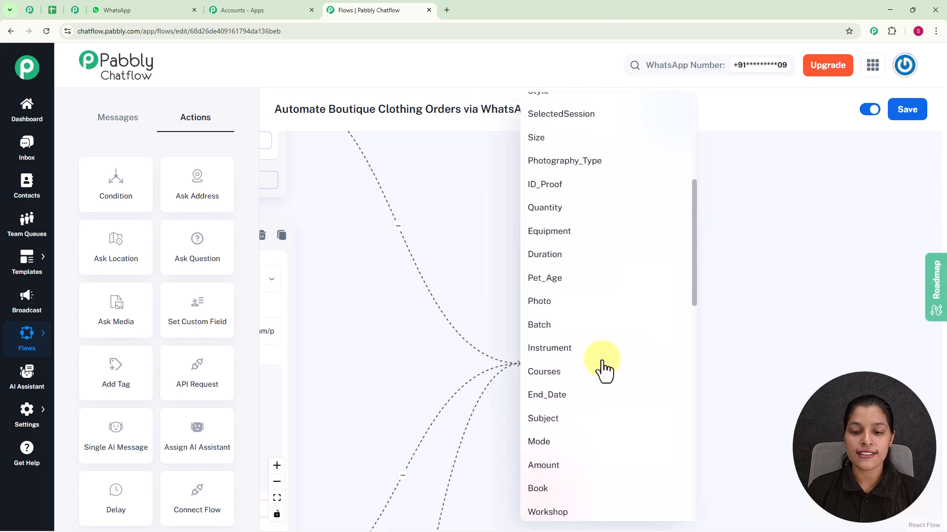
scroll(606, 370, down, 3)
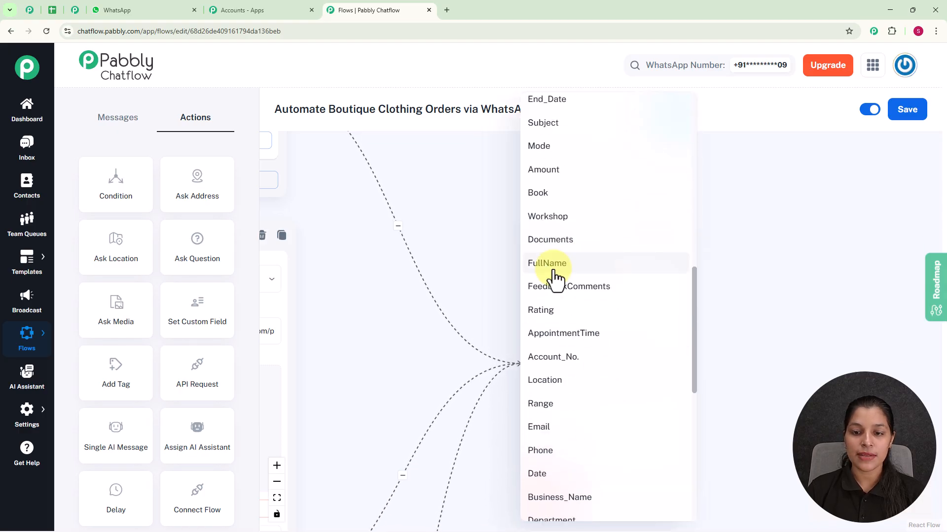
click(554, 271)
click(544, 431)
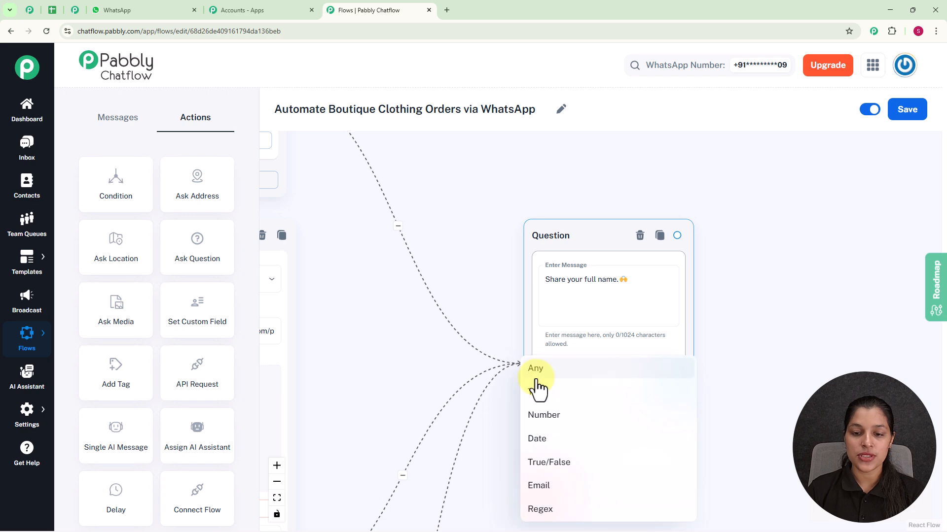
click(536, 377)
Step: Connect the delivery address Question node to the size Question node
scroll(703, 314, down, 3)
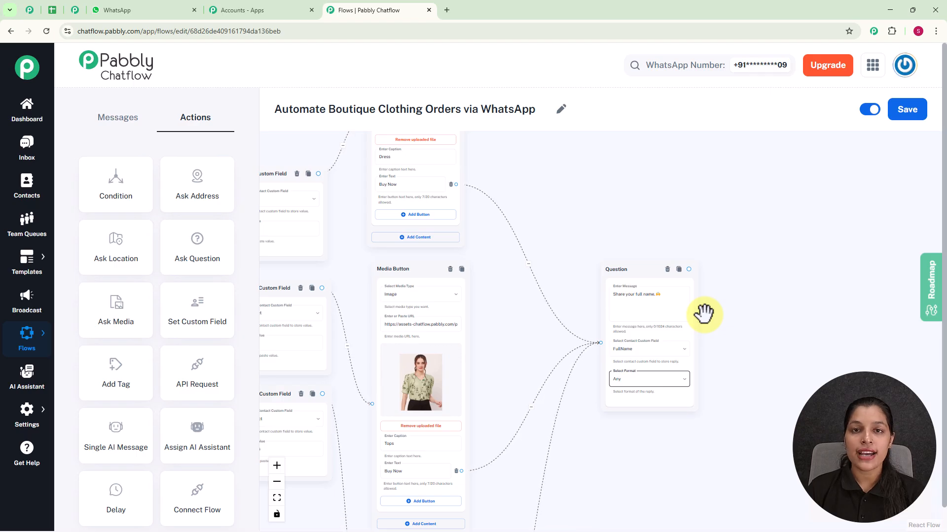
drag(704, 313, 450, 311)
scroll(433, 289, up, 3)
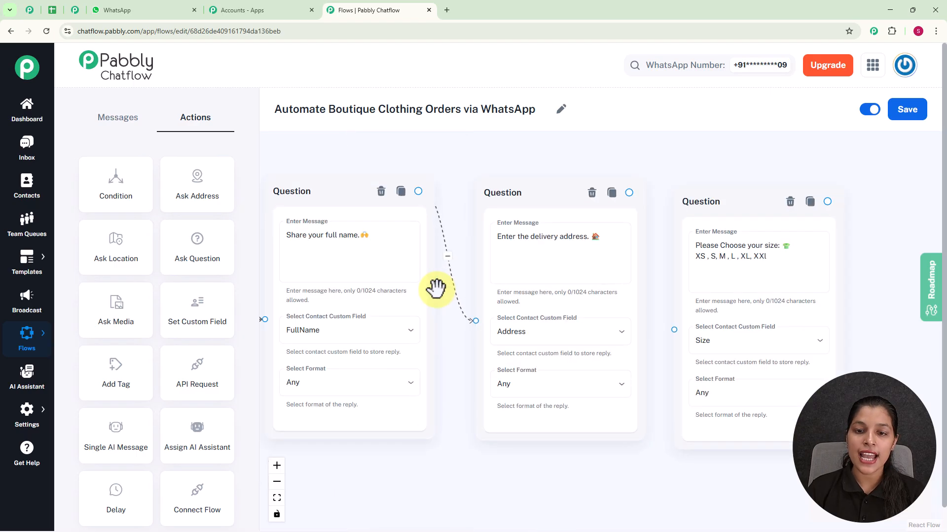
drag(623, 189, 674, 330)
click(773, 266)
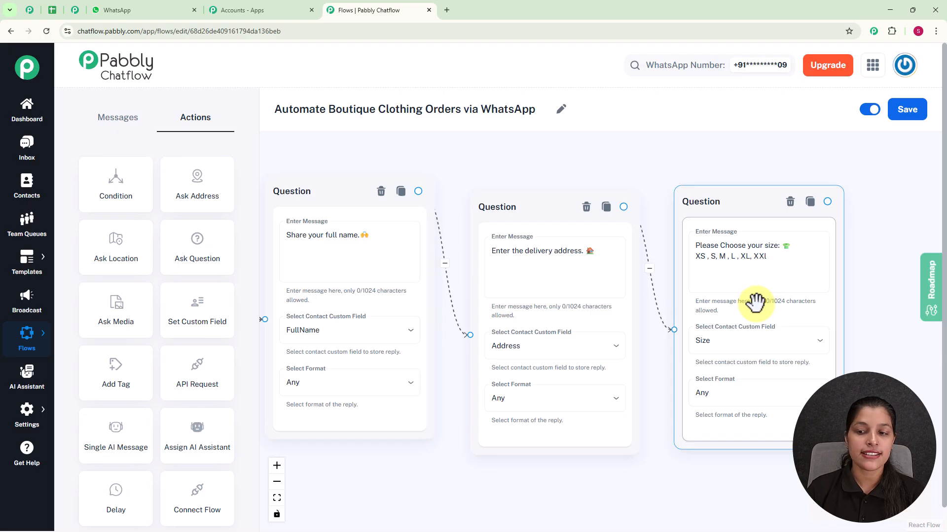
scroll(756, 302, down, 5)
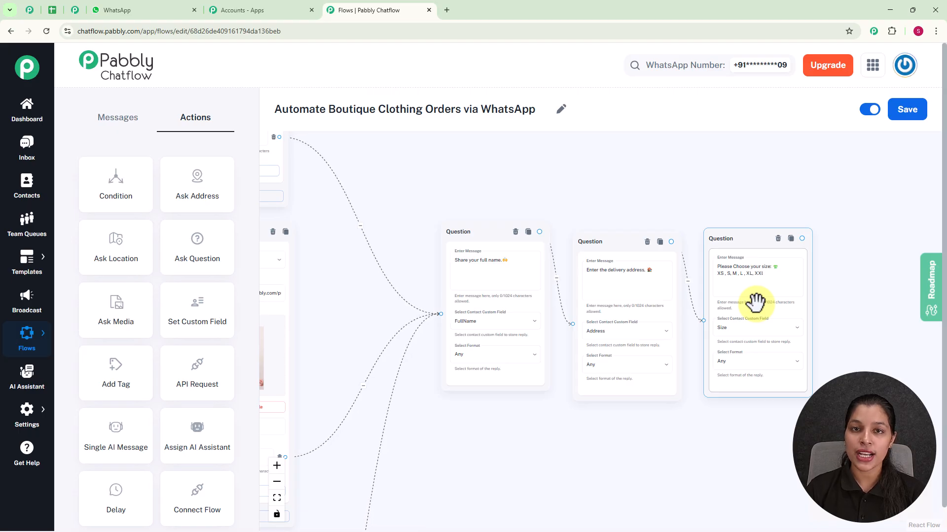
scroll(761, 295, up, 2)
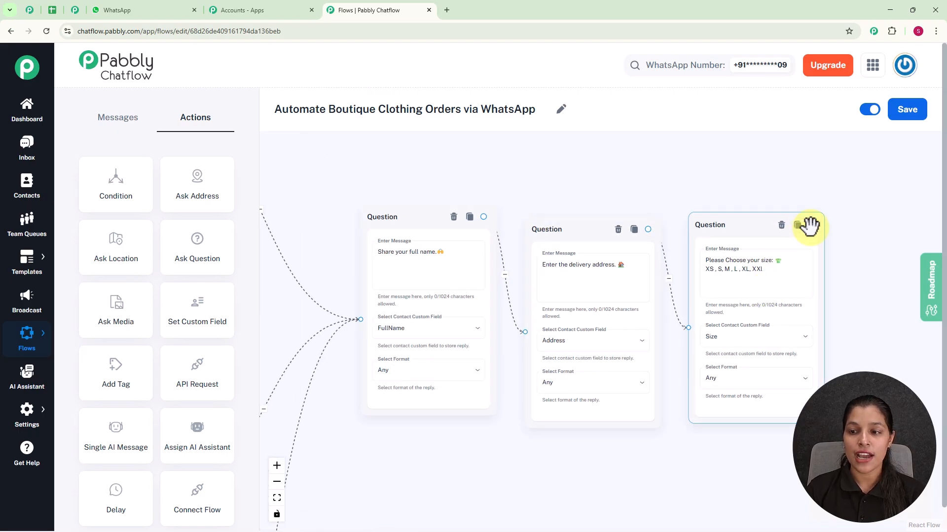
Step: Attach a Text Button node to the size question with the message "Please Proceed to pay 💳 to confirm your order for $Product." and a "Pay Now" button
drag(811, 225, 879, 271)
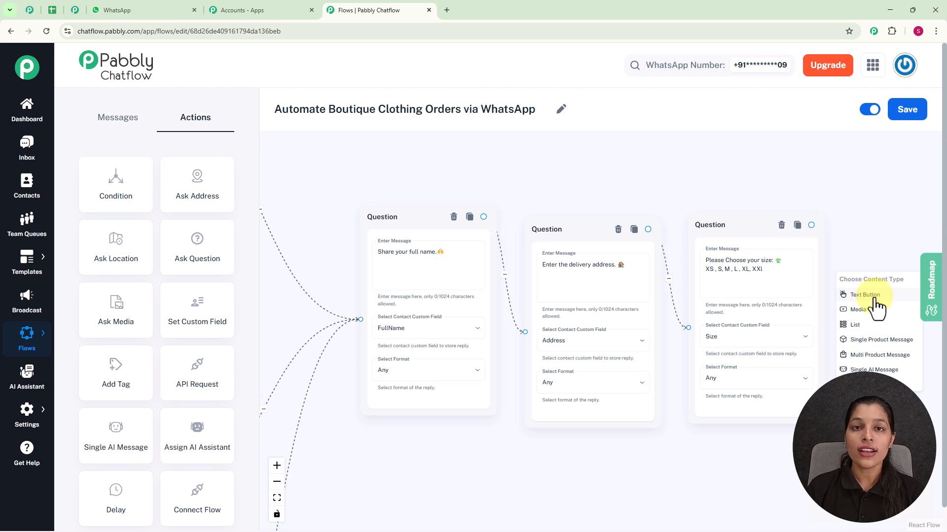
click(870, 296)
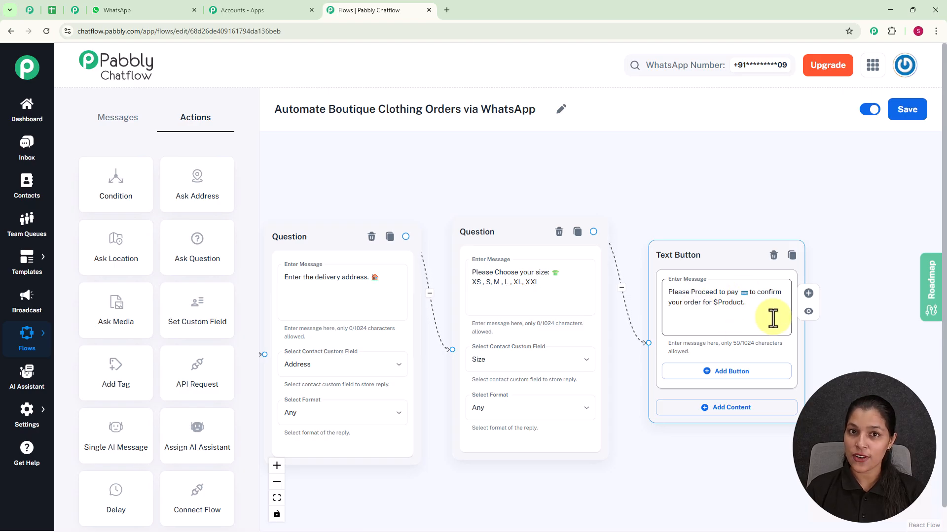
scroll(773, 318, down, 3)
drag(545, 228, 498, 186)
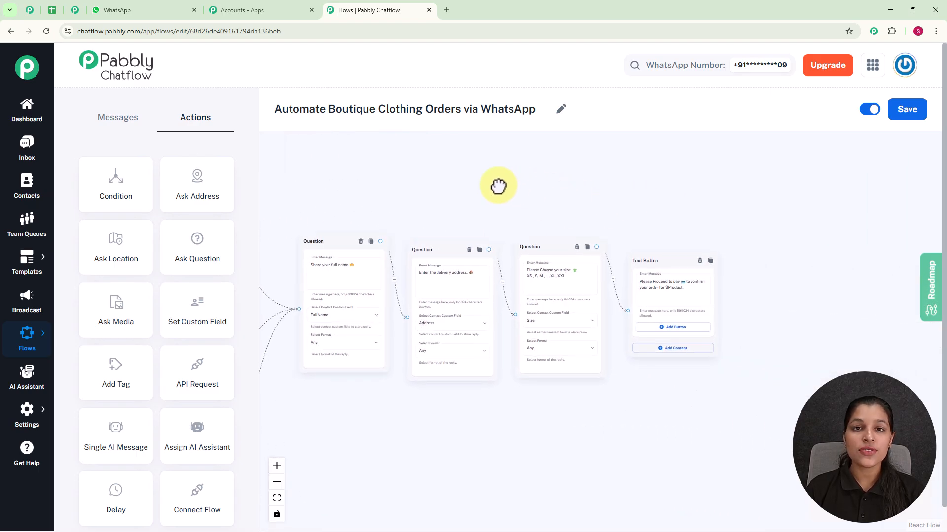
scroll(498, 186, up, 3)
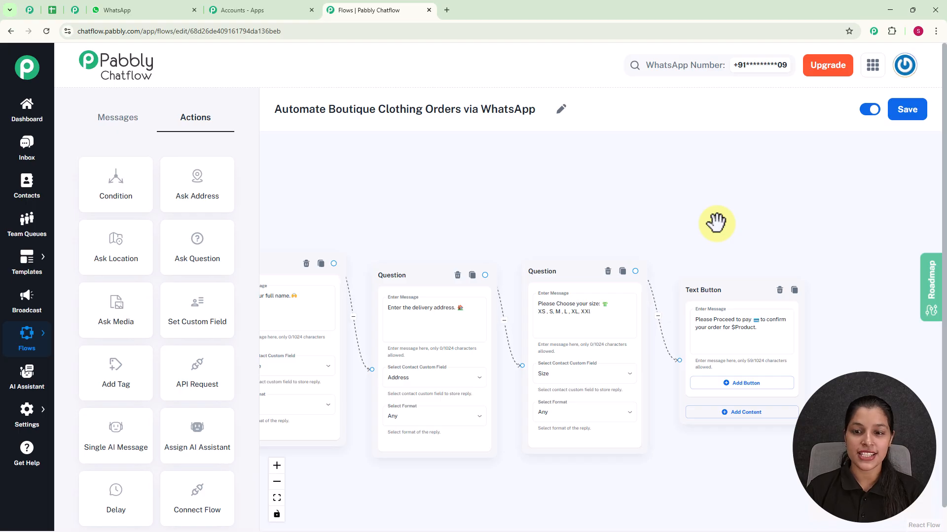
click(742, 384)
click(737, 387)
text(Pay Now)
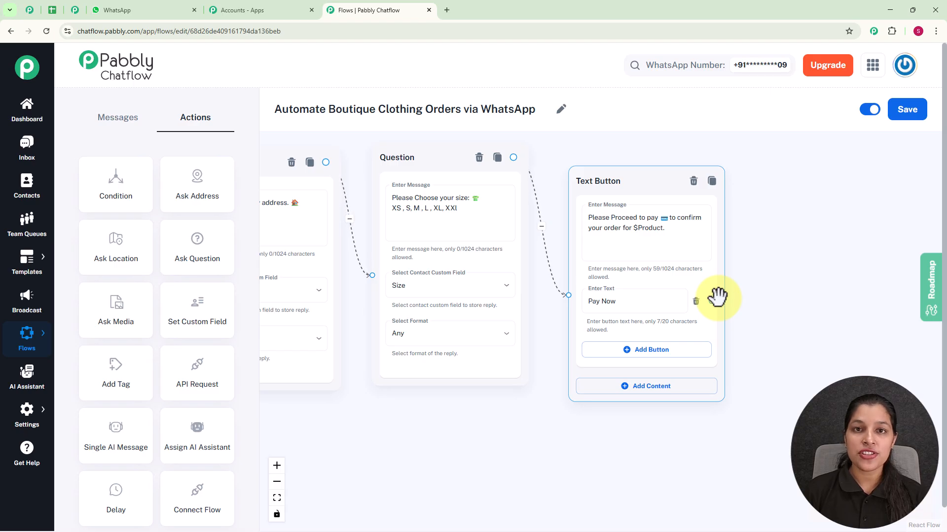
Step: Attach a new Text Button node to the Pay Now button and save the flow
drag(711, 301, 762, 247)
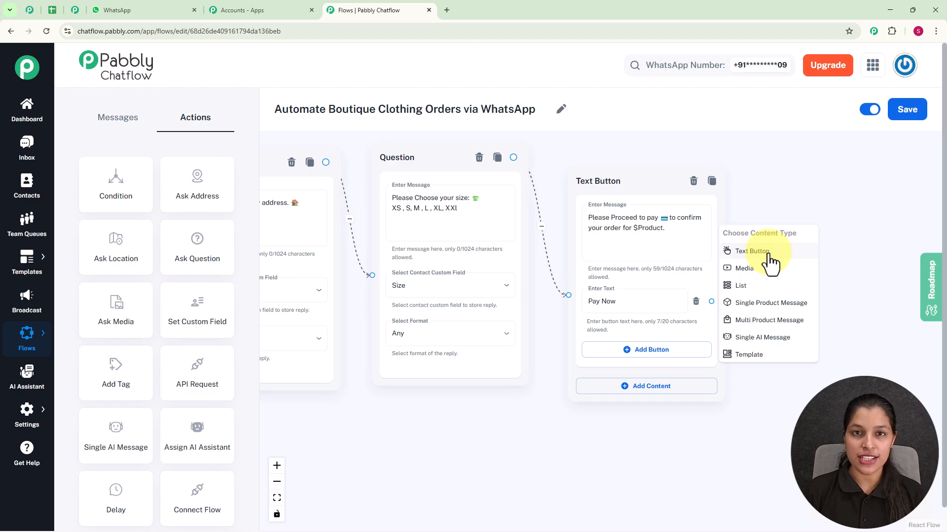
click(768, 255)
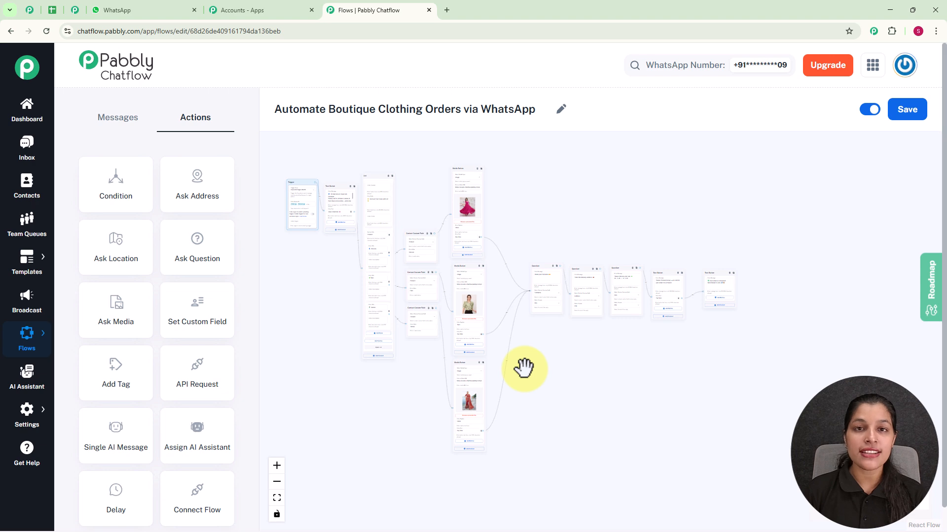
scroll(523, 367, up, 5)
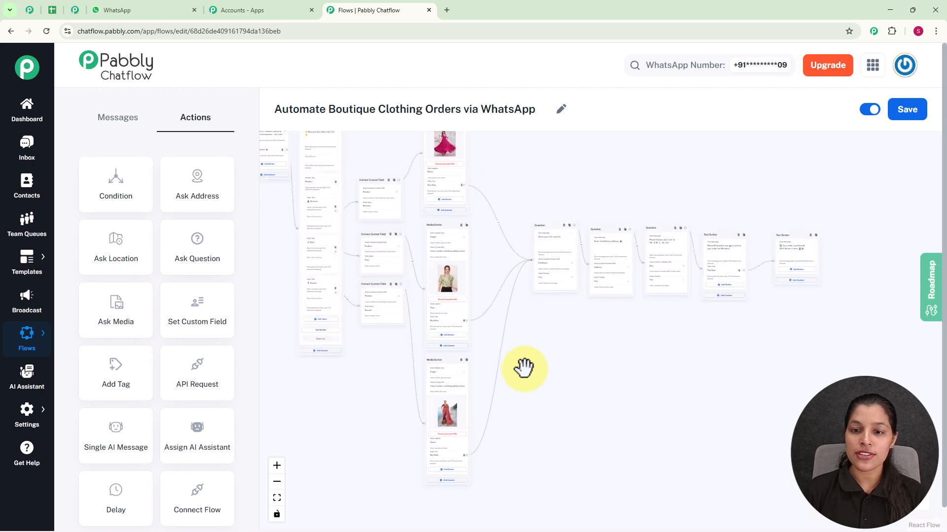
click(909, 113)
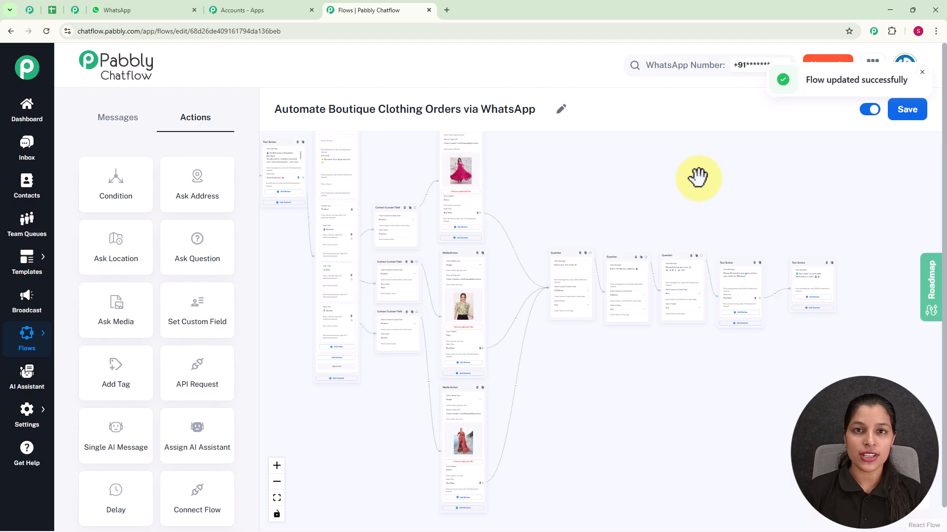
Step: Open the Inbox and review the customer's test chat from the welcome message through the collection list to the dress item
click(23, 158)
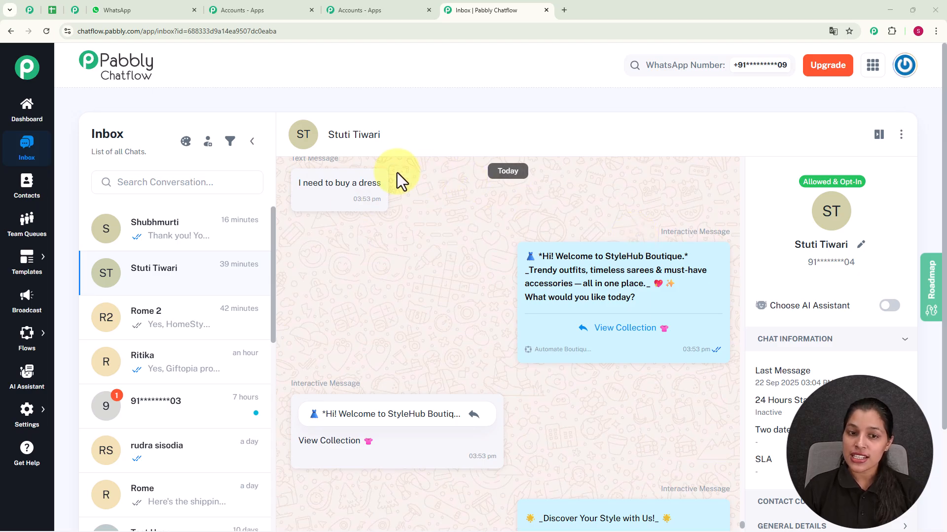
mouse_move(624, 290)
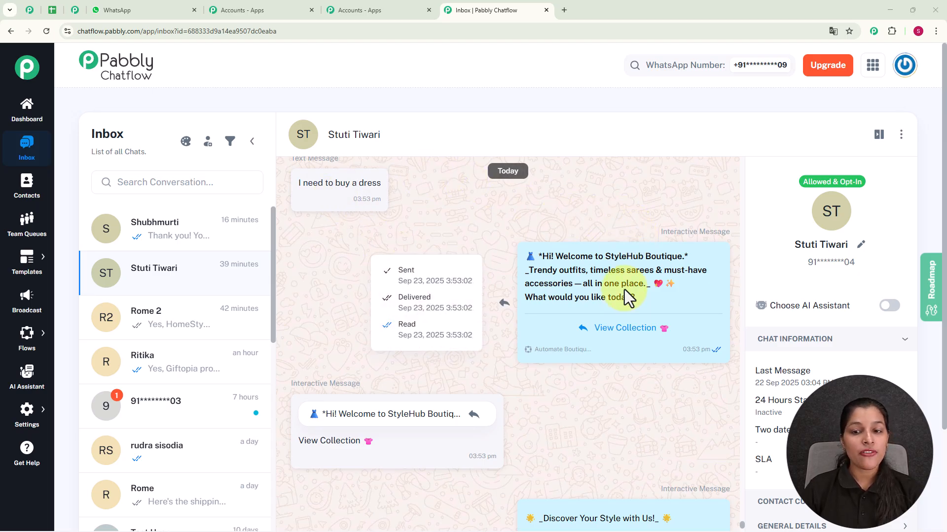
scroll(624, 289, down, 1)
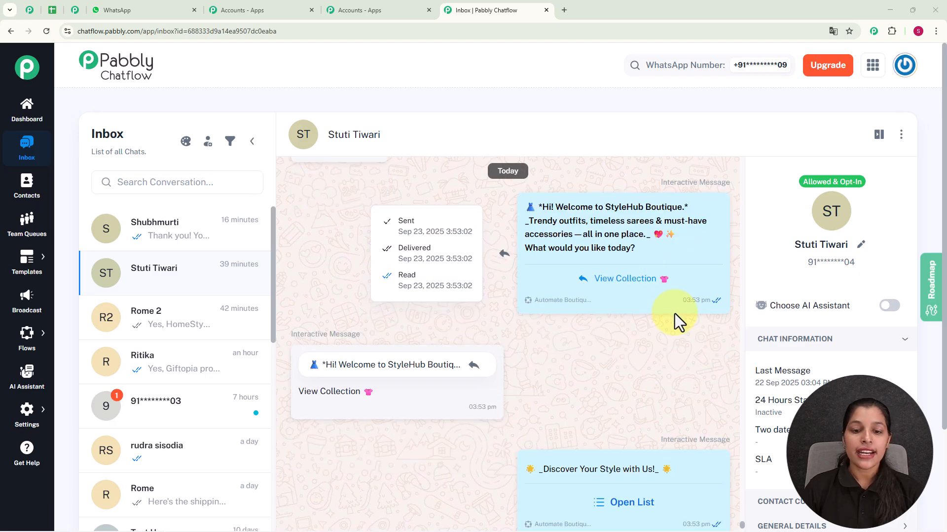
scroll(620, 298, down, 5)
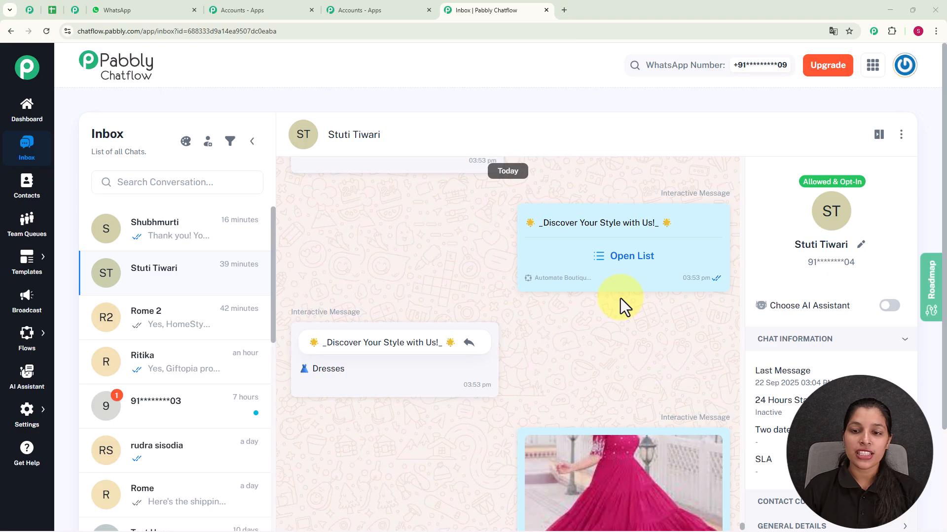
scroll(620, 298, down, 1)
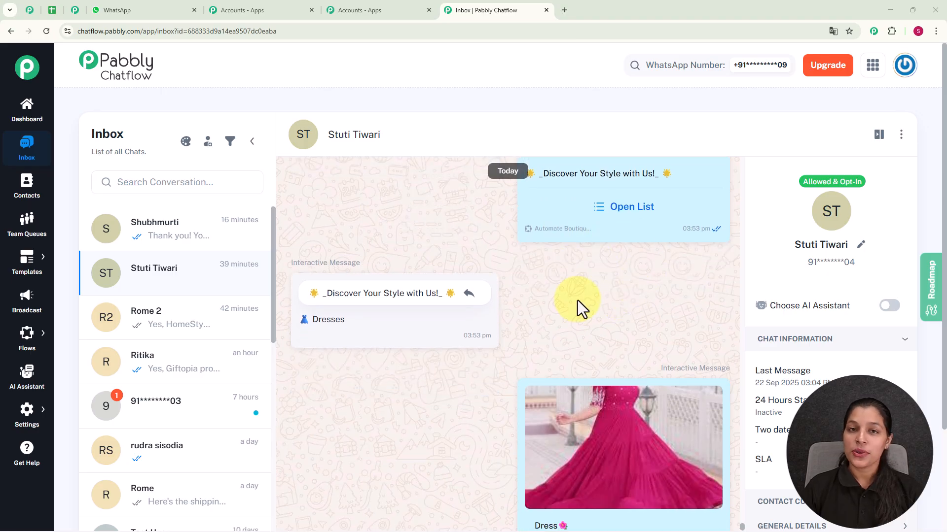